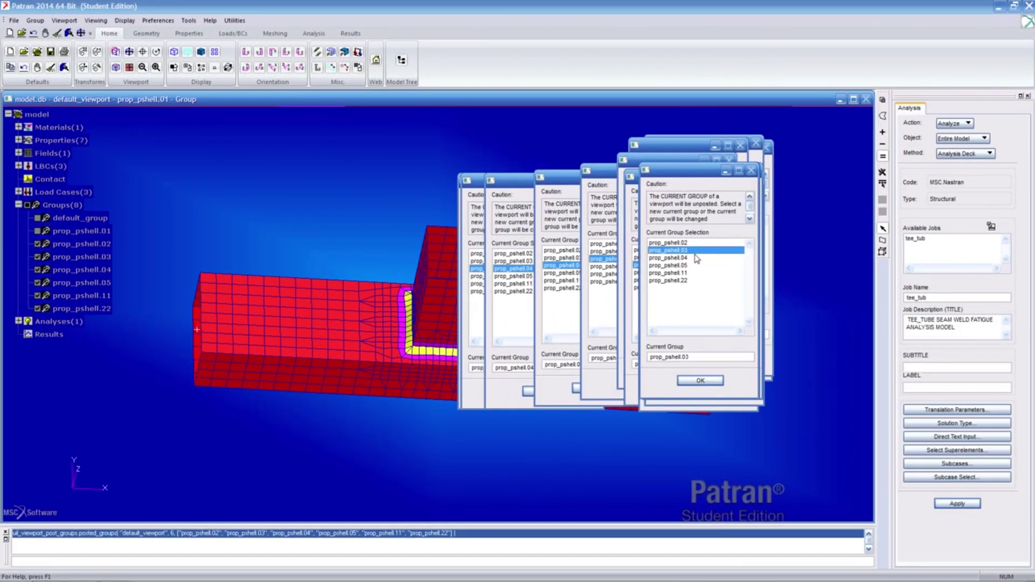
# Hide group prop_pshell.04 and make prop_pshell.11 the current group.
pyautogui.click(695, 258)
pyautogui.click(699, 380)
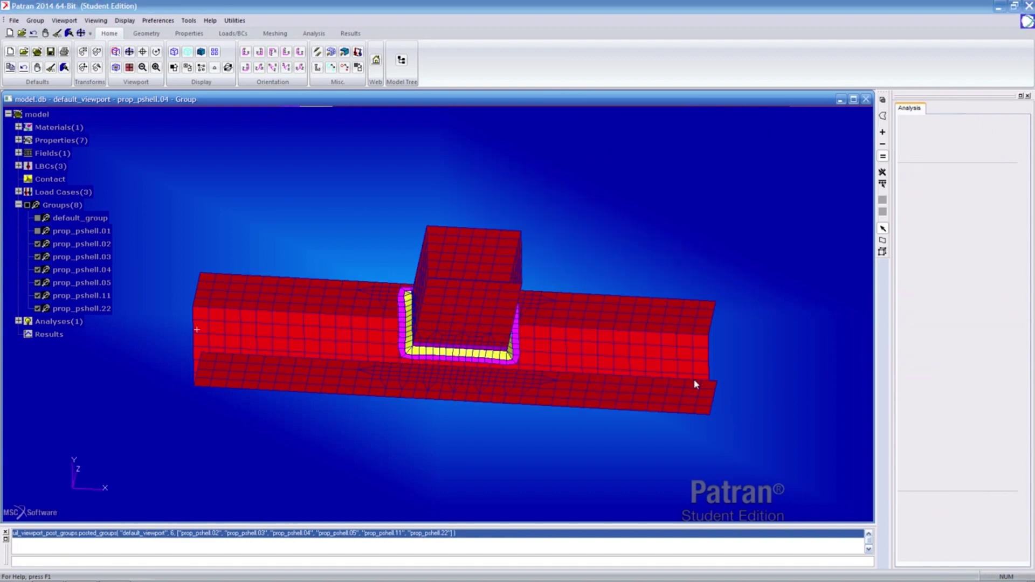
pyautogui.scroll(5, 490, 431)
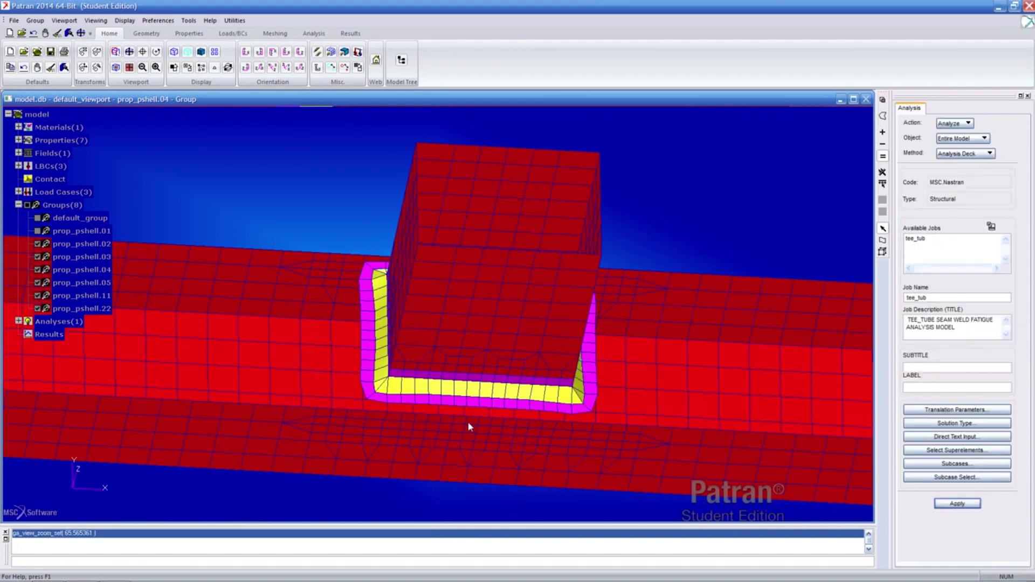
pyautogui.rightClick(60, 272)
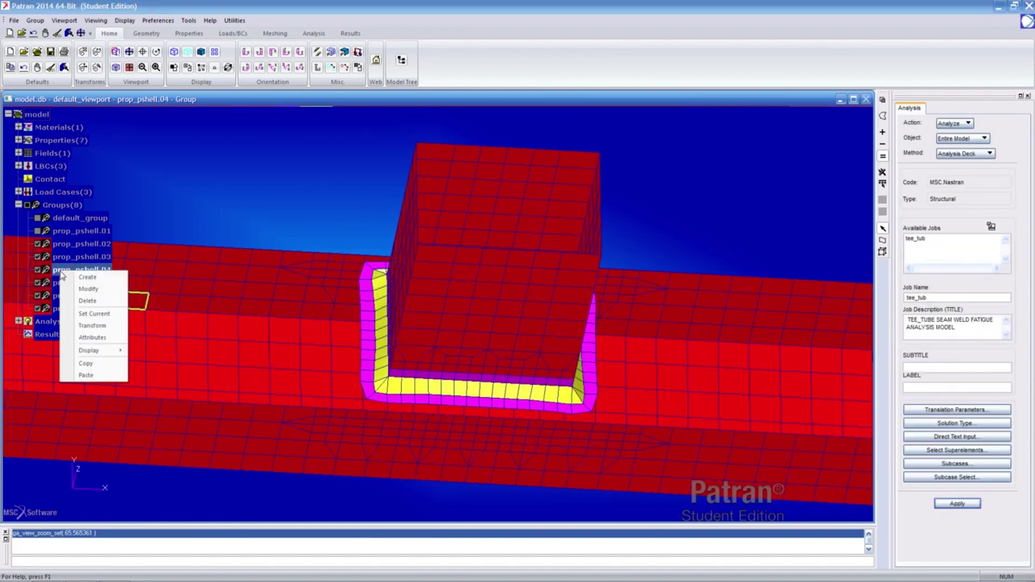
pyautogui.click(38, 272)
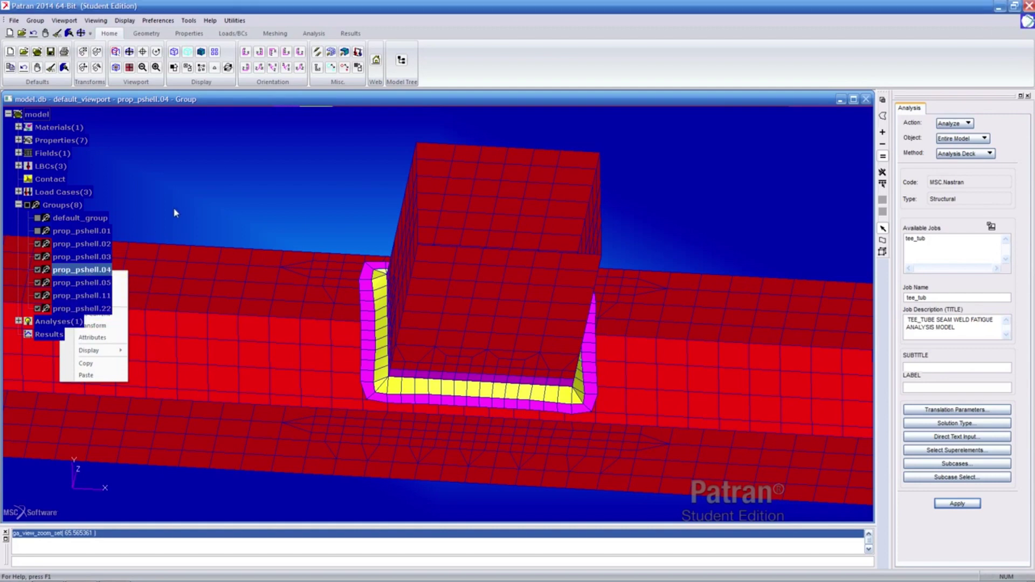
pyautogui.click(38, 270)
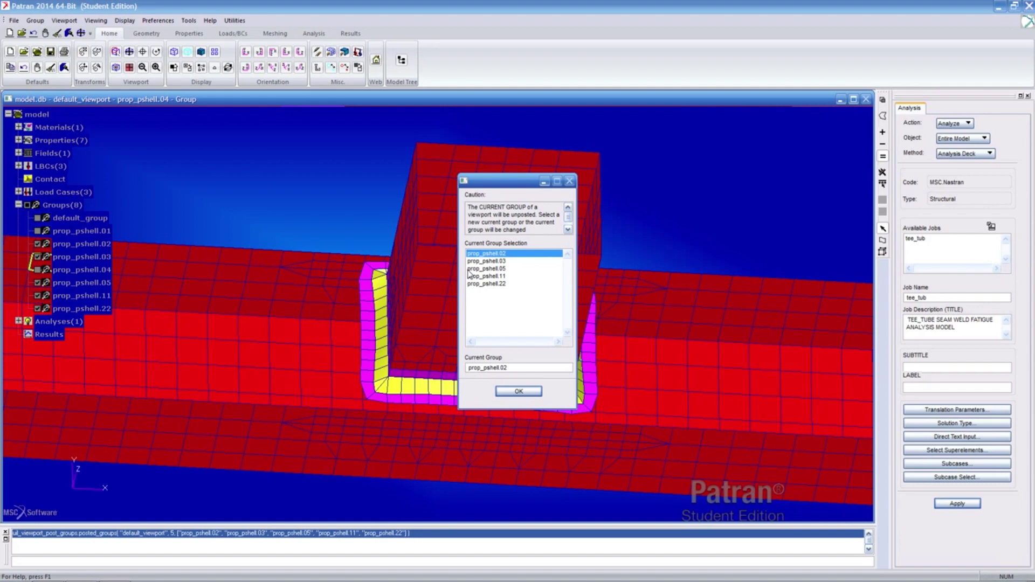
pyautogui.moveTo(492, 263); pyautogui.dragTo(495, 281)
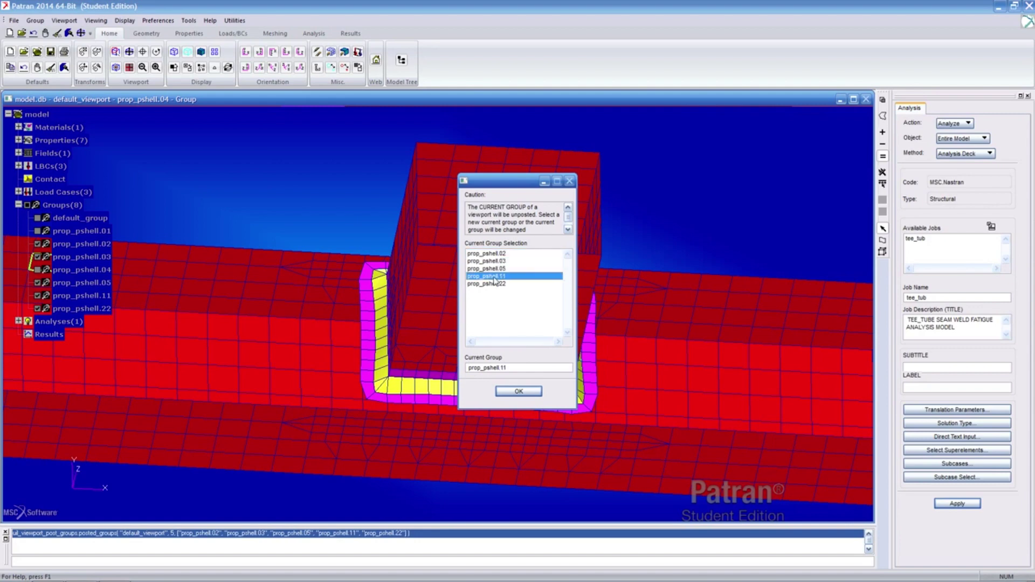
pyautogui.click(512, 392)
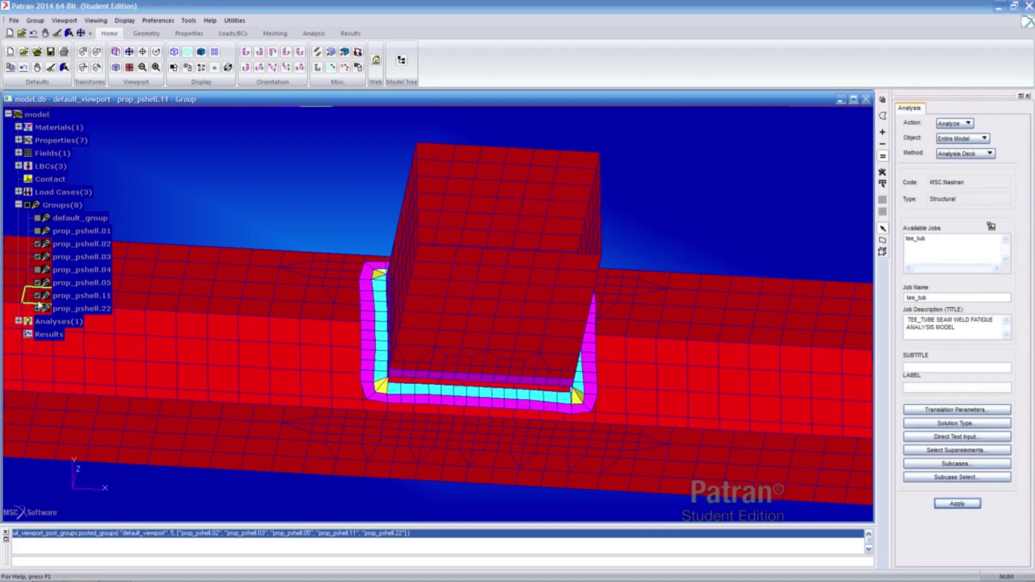
# Hide plate groups .05, .03 and .02, showing welds .04 and .22 smooth-shaded and oblique.
pyautogui.click(37, 282)
pyautogui.click(37, 257)
pyautogui.click(37, 243)
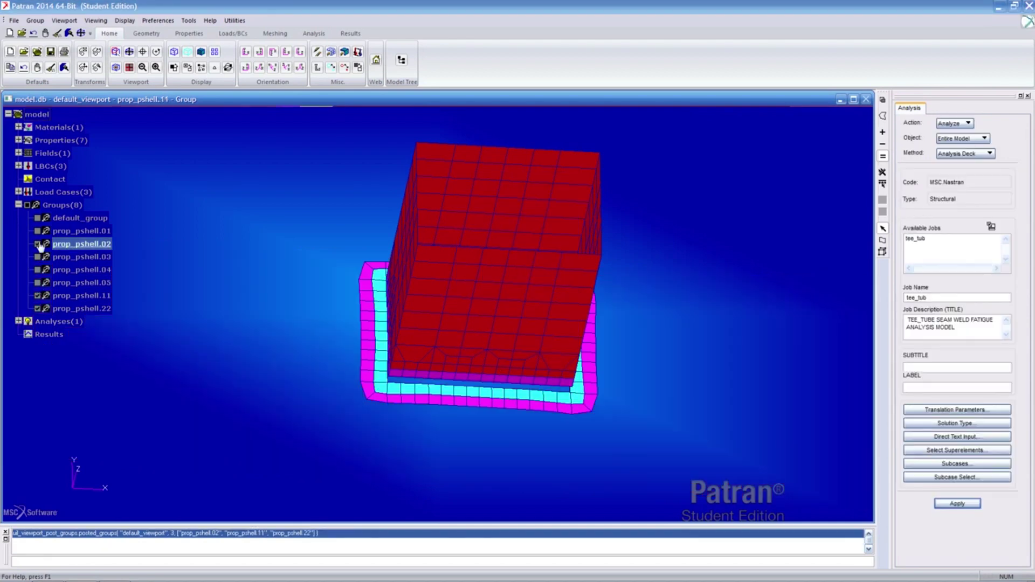
pyautogui.click(37, 309)
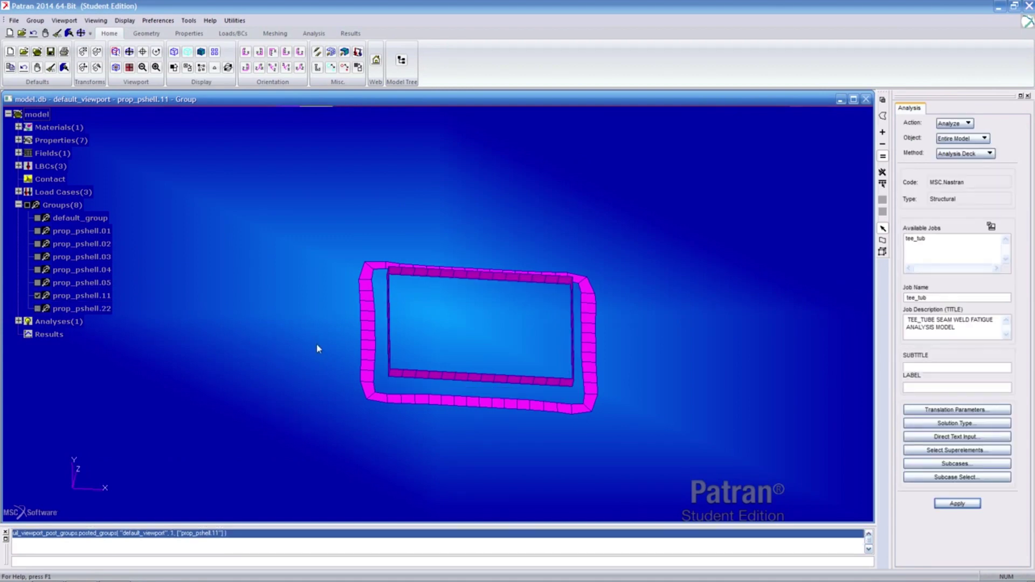
pyautogui.scroll(5, 318, 345)
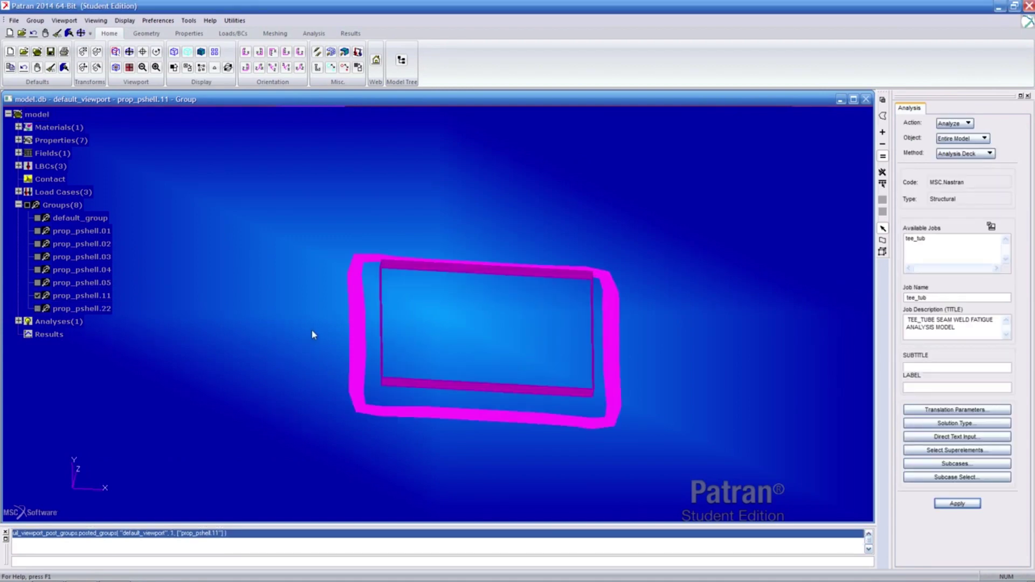
pyautogui.click(37, 309)
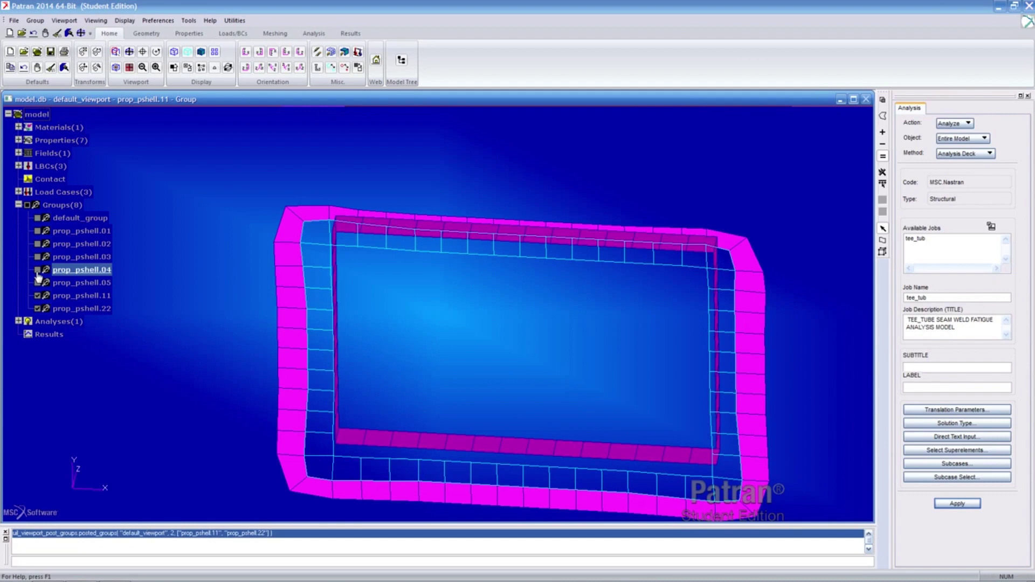
pyautogui.click(37, 270)
pyautogui.click(201, 54)
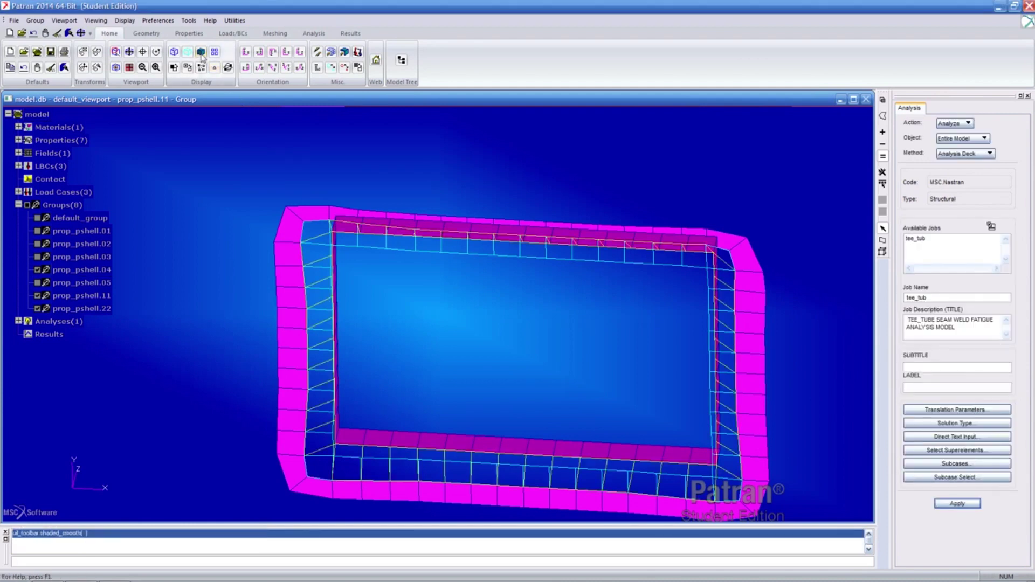
pyautogui.moveTo(469, 377)
pyautogui.mouseDown()
pyautogui.moveTo(398, 308)
pyautogui.moveTo(416, 308)
pyautogui.moveTo(419, 324)
pyautogui.mouseUp()
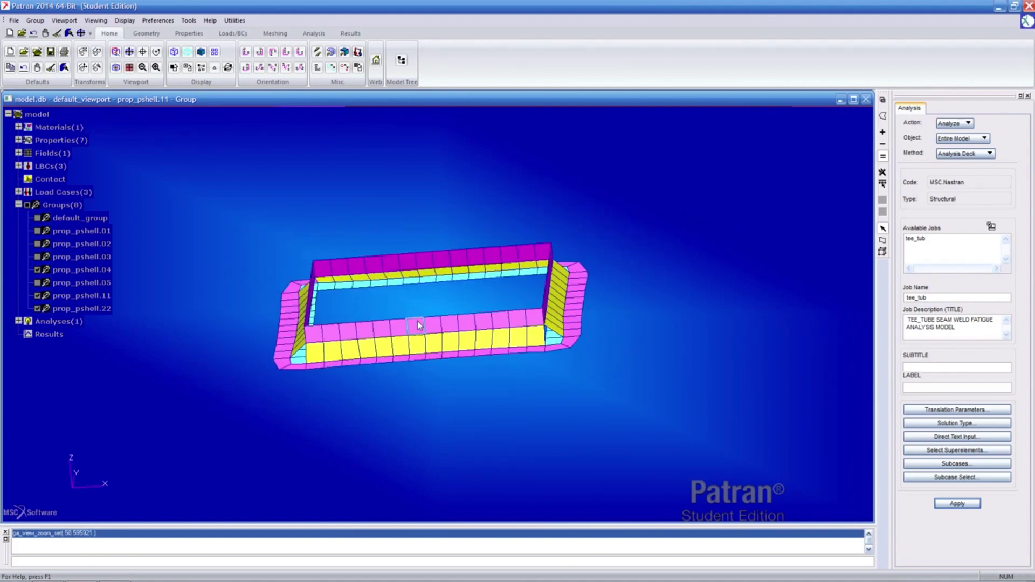
# Review mat1.1's Linear Elastic and Stress-Life (SN) properties without changing them.
pyautogui.click(18, 128)
pyautogui.click(28, 140)
pyautogui.rightClick(67, 153)
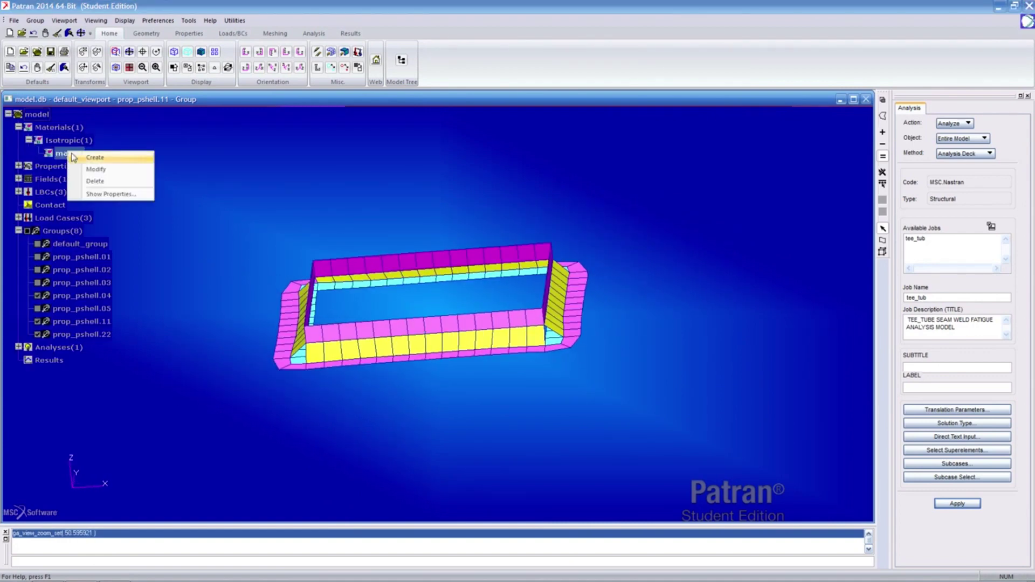
pyautogui.click(102, 194)
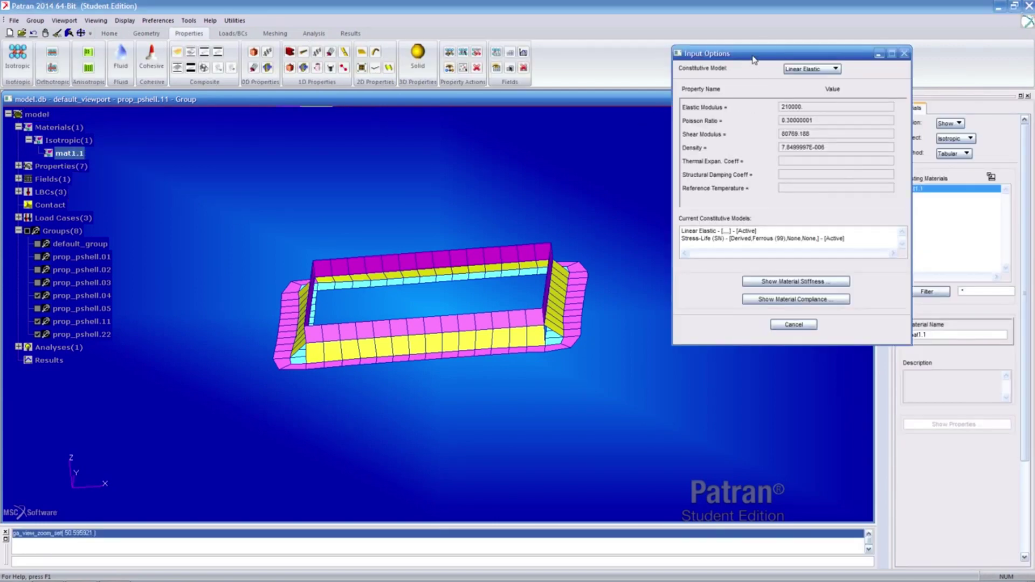
pyautogui.click(589, 253)
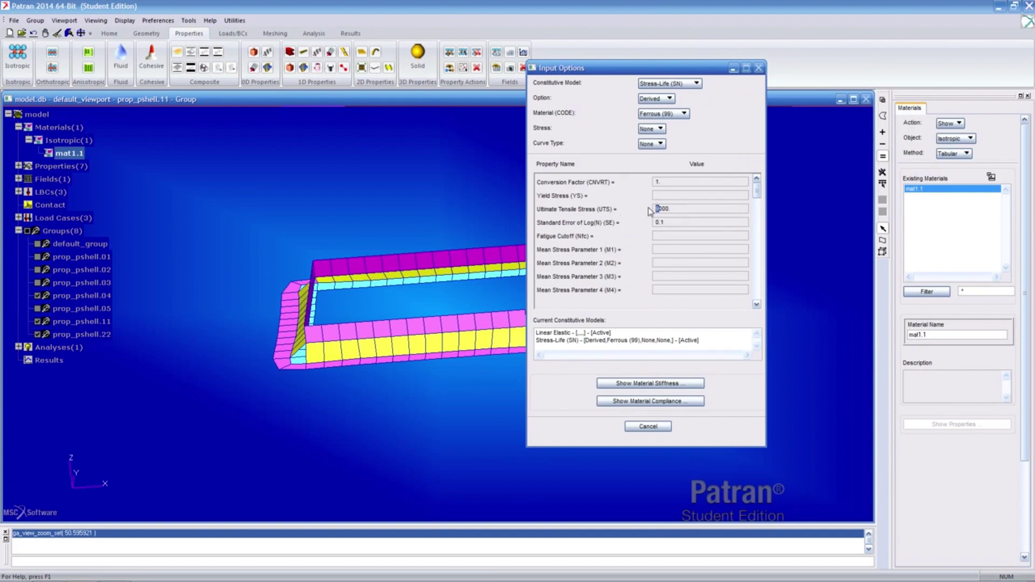
pyautogui.click(648, 427)
# Modify mat1.1's Stress-Life (SN) Derived Ferrous fatigue data and apply the change.
pyautogui.rightClick(80, 154)
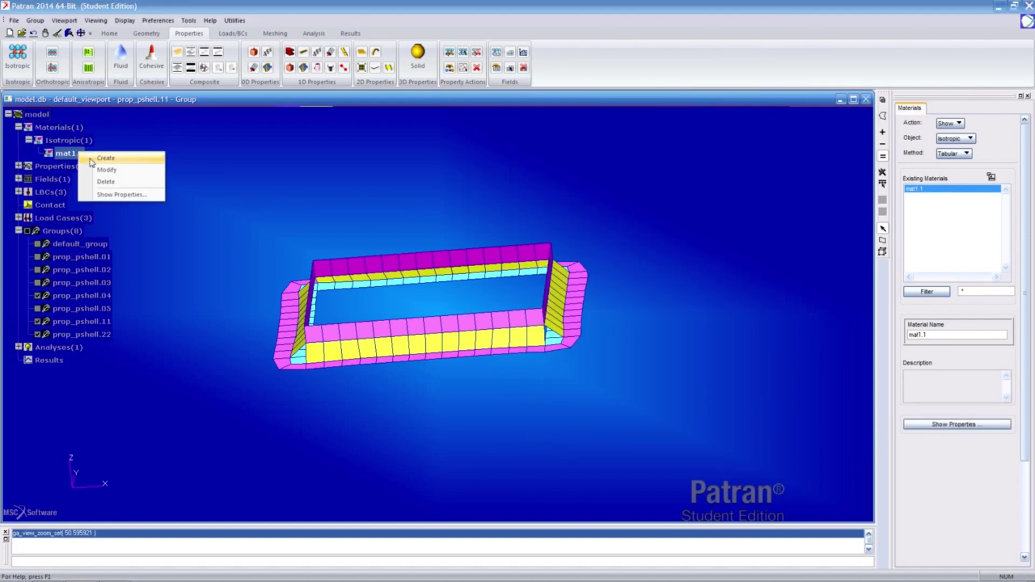
pyautogui.click(103, 169)
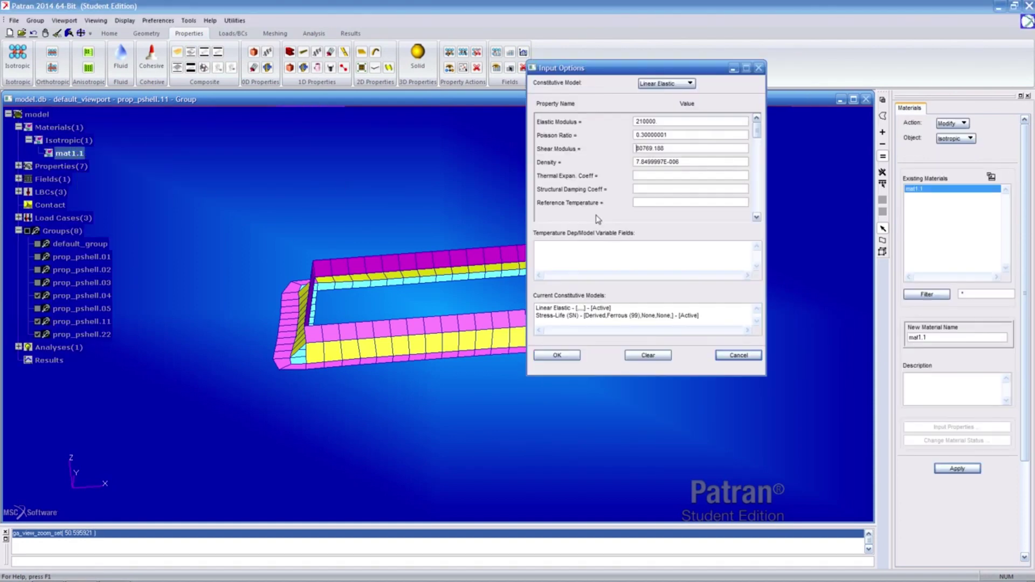
pyautogui.click(609, 315)
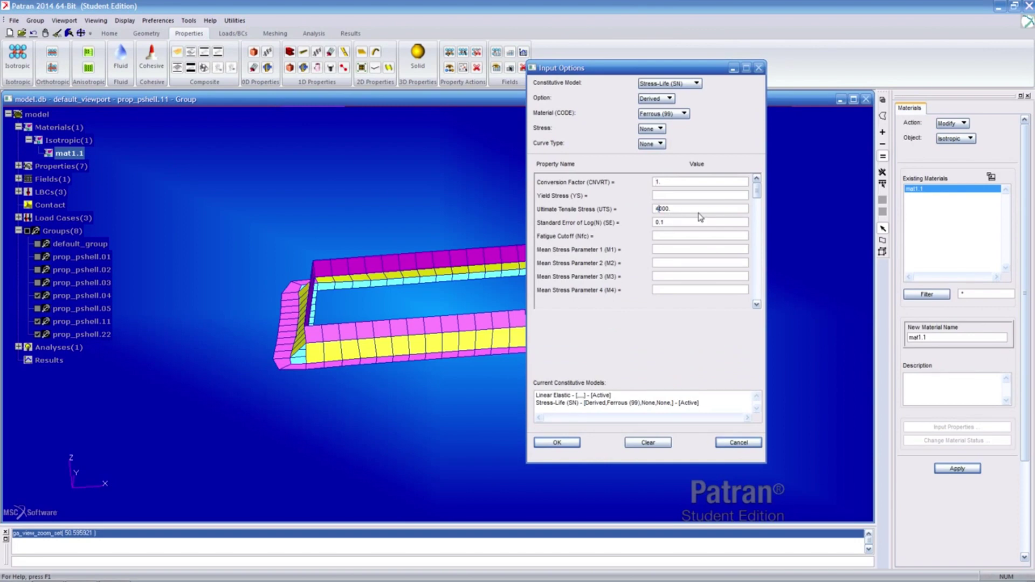
pyautogui.click(557, 442)
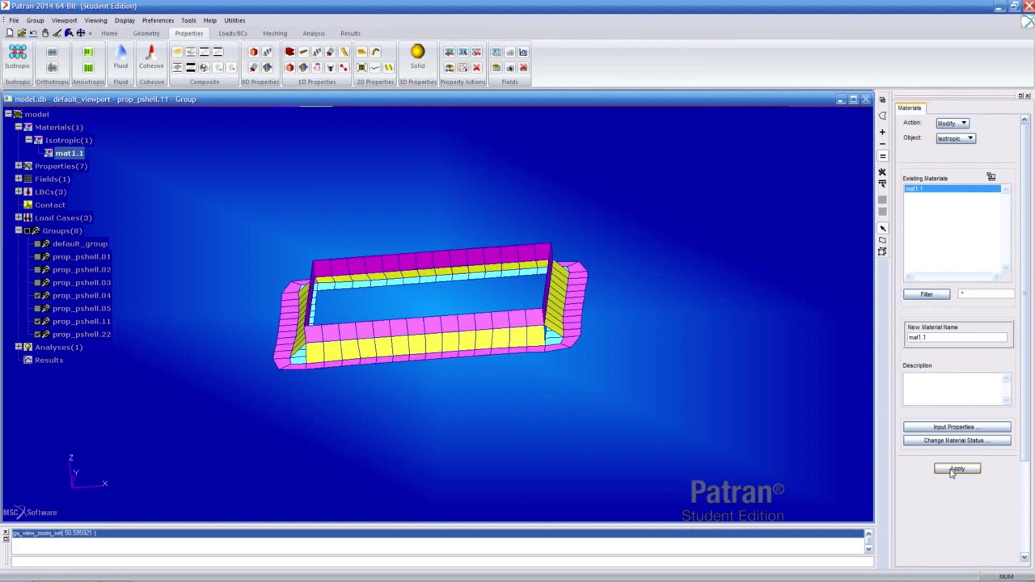
pyautogui.click(954, 469)
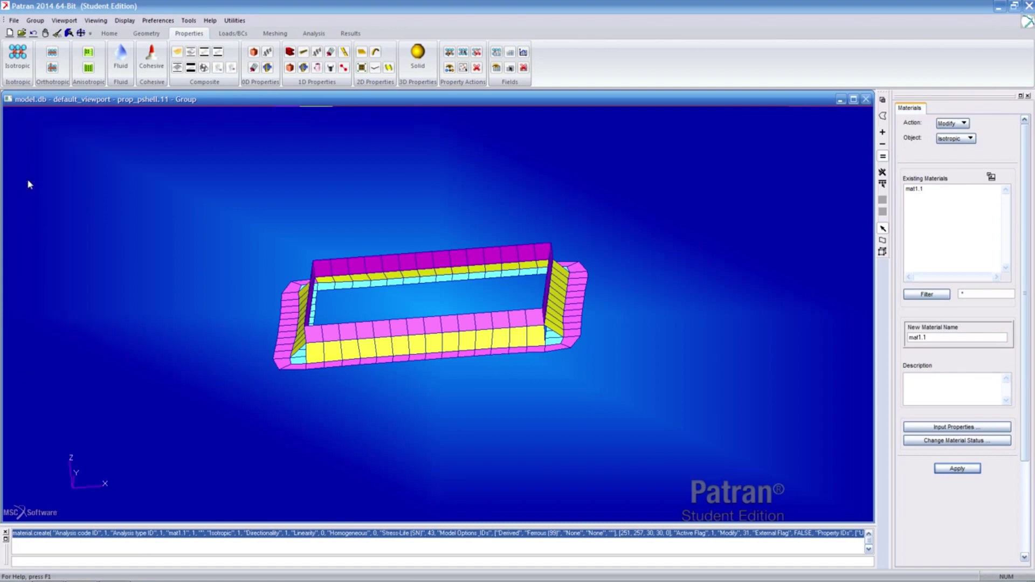
# Open shell property pshell.11 (mat1.1, thickness 1.5) for modification, moving its dialog aside.
pyautogui.moveTo(30, 184)
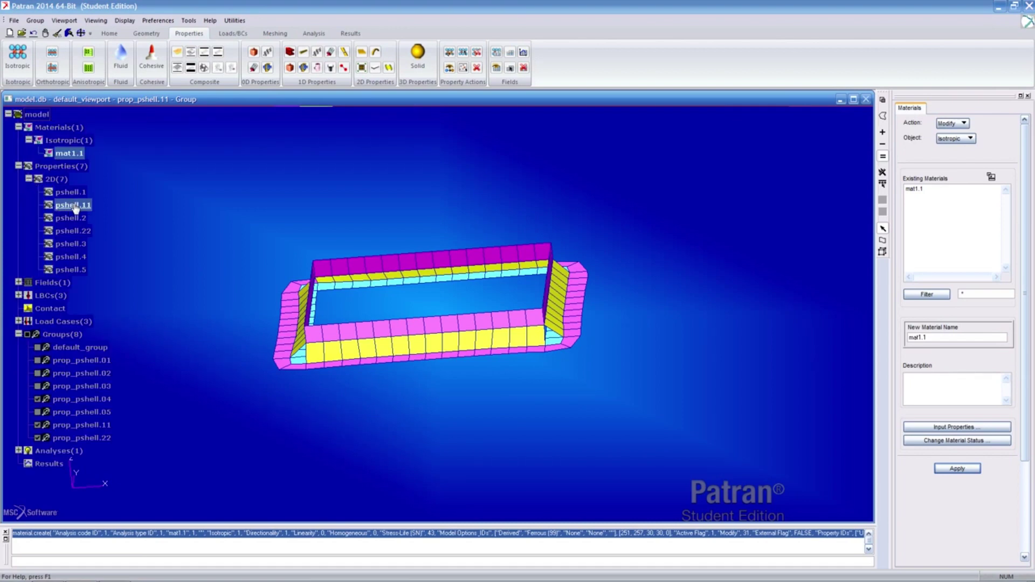
pyautogui.rightClick(75, 209)
pyautogui.click(97, 222)
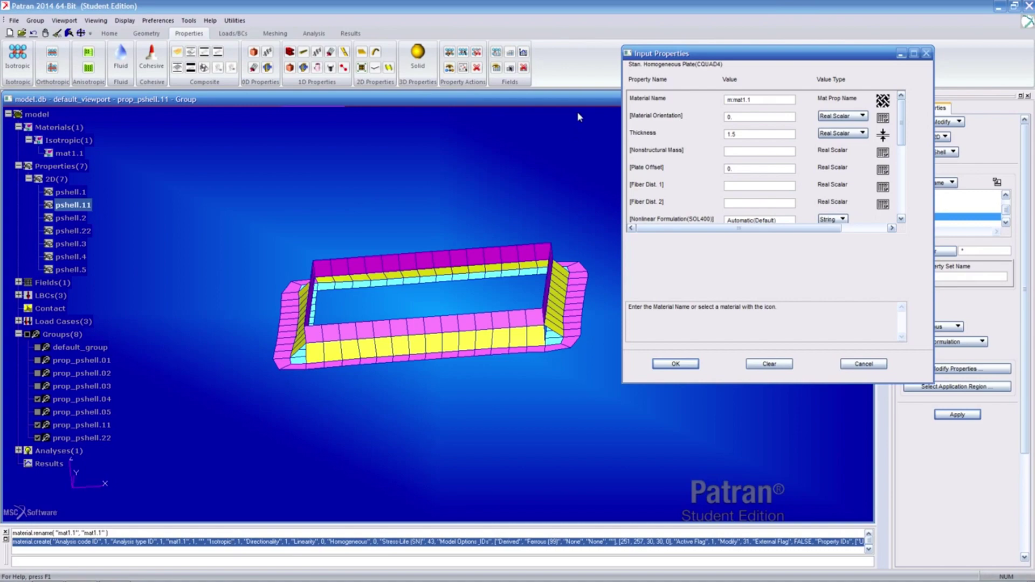
pyautogui.moveTo(696, 59); pyautogui.dragTo(574, 79)
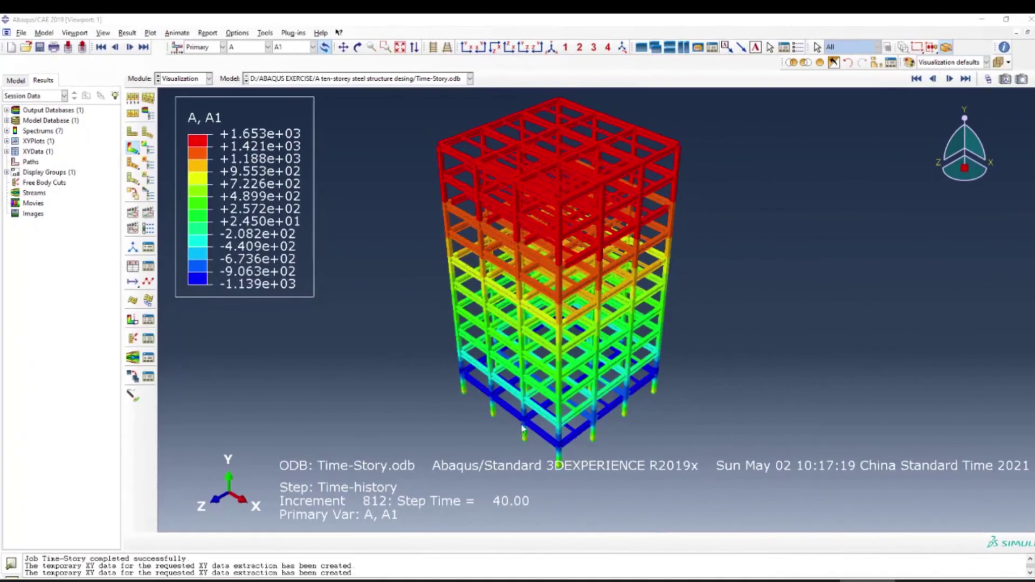
# Zoom out and pan the ten-storey frame upward to see its A1 contours.
pyautogui.scroll(2, 528, 450)
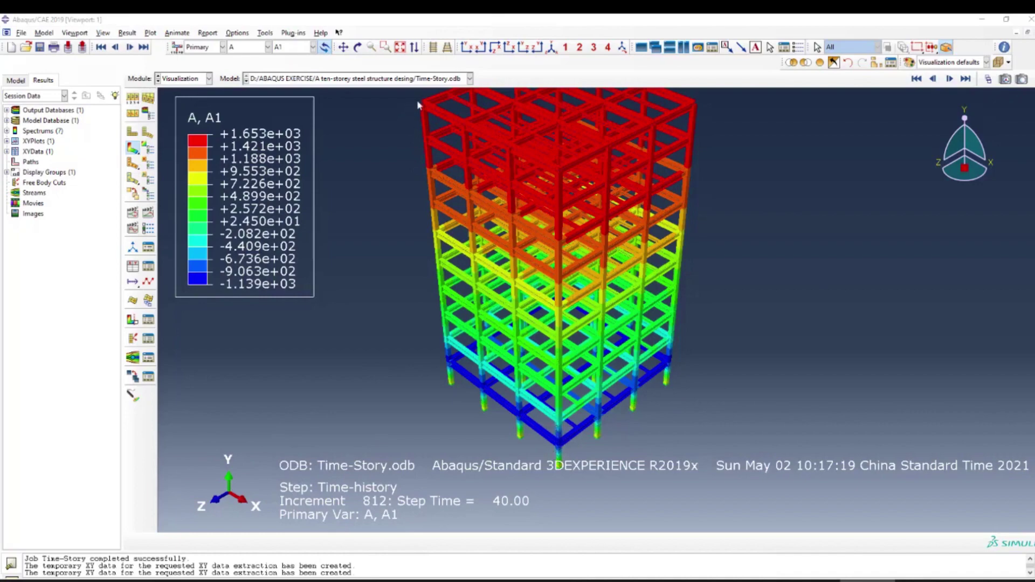
pyautogui.scroll(5, 418, 104)
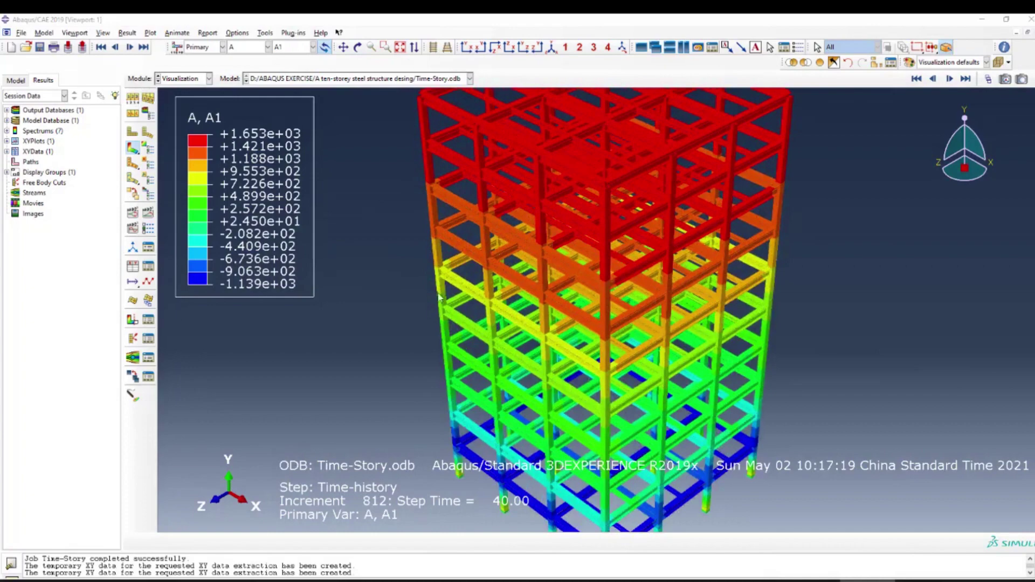
pyautogui.scroll(8, 445, 164)
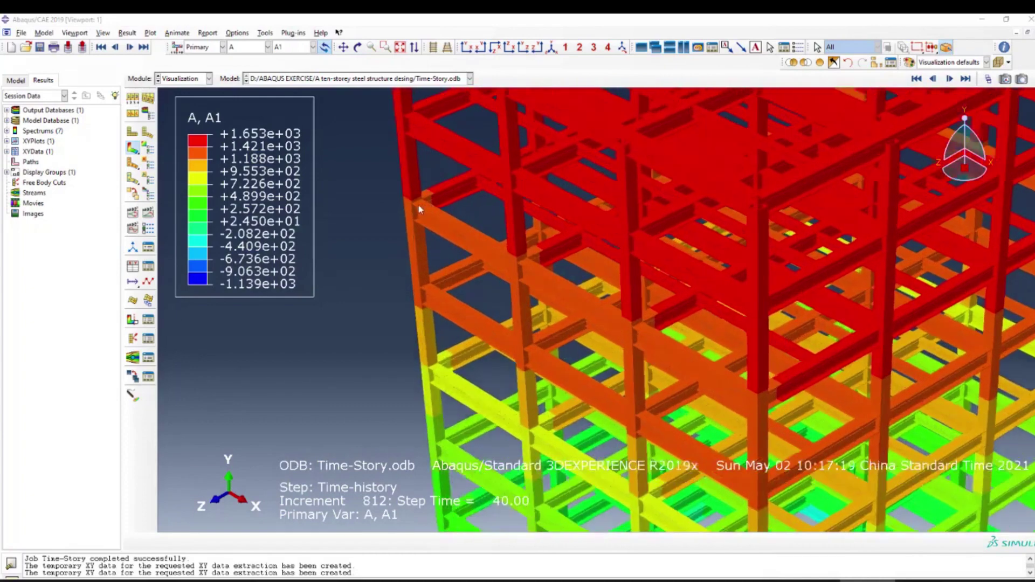
pyautogui.scroll(3, 415, 208)
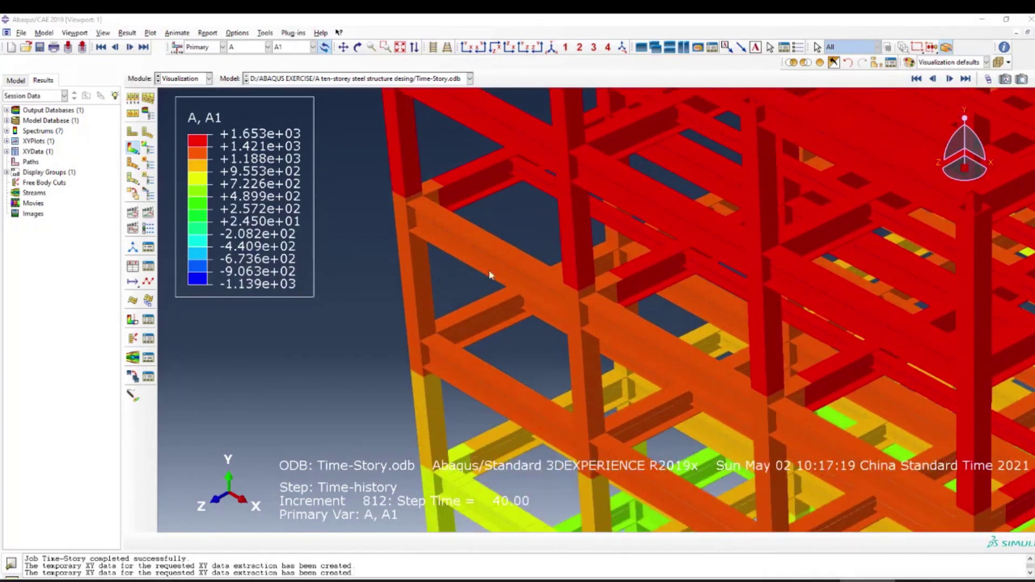
pyautogui.scroll(2, 481, 255)
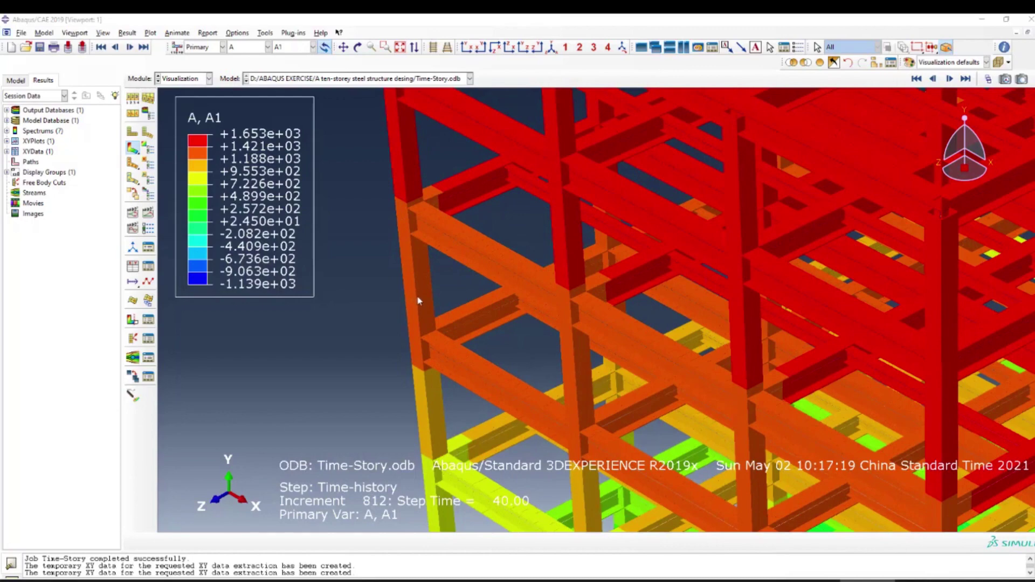
pyautogui.moveTo(414, 306); pyautogui.dragTo(418, 242)
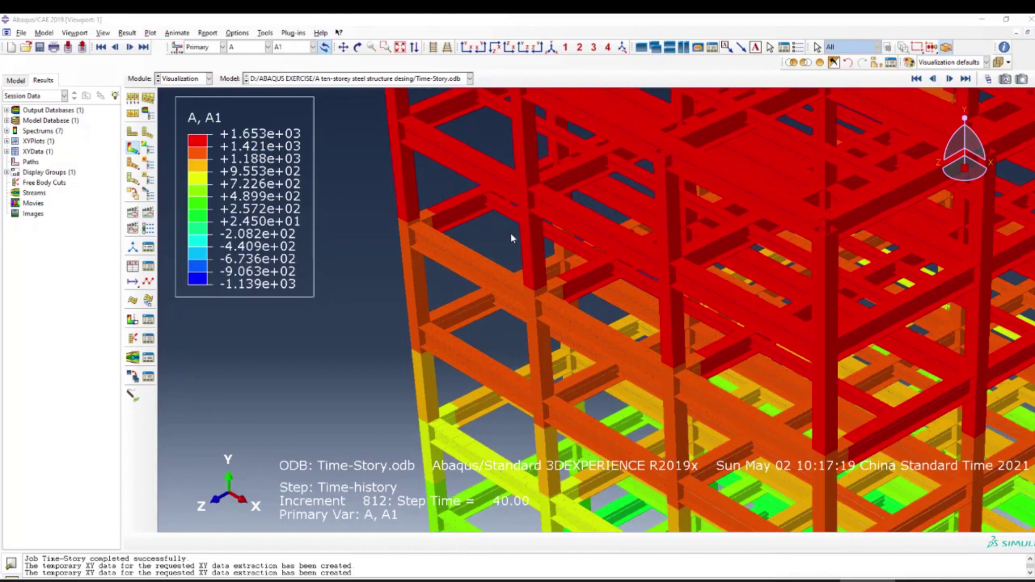
pyautogui.scroll(-5, 458, 275)
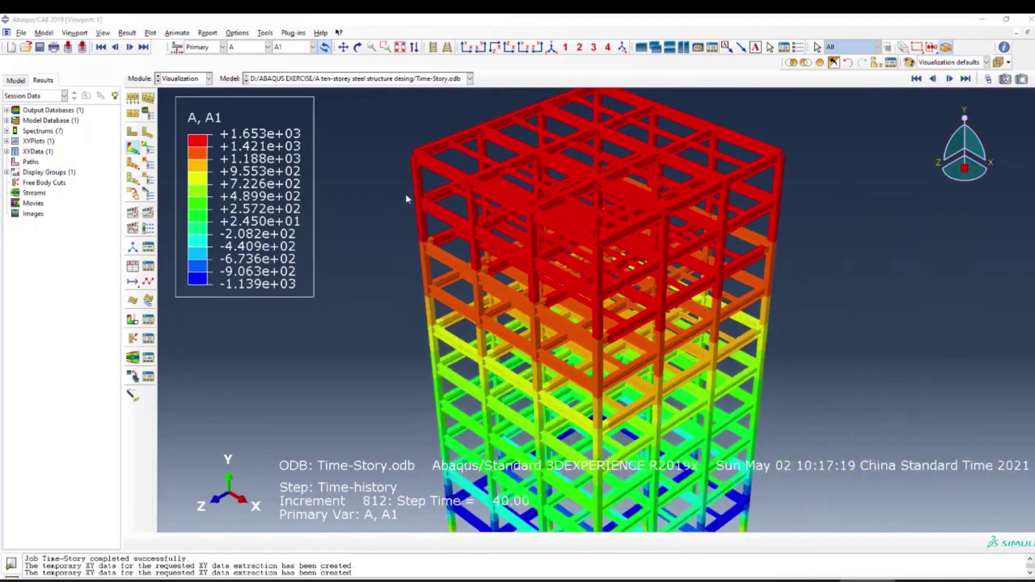
pyautogui.scroll(-2, 435, 154)
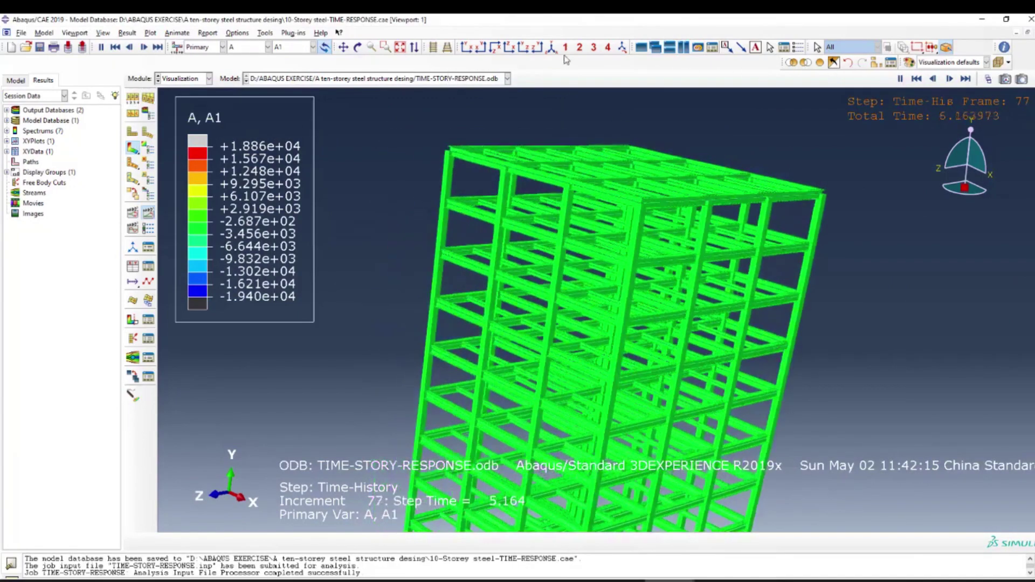
# Show the tower isometrically and raise the animation frame rate toward Fast.
pyautogui.click(551, 48)
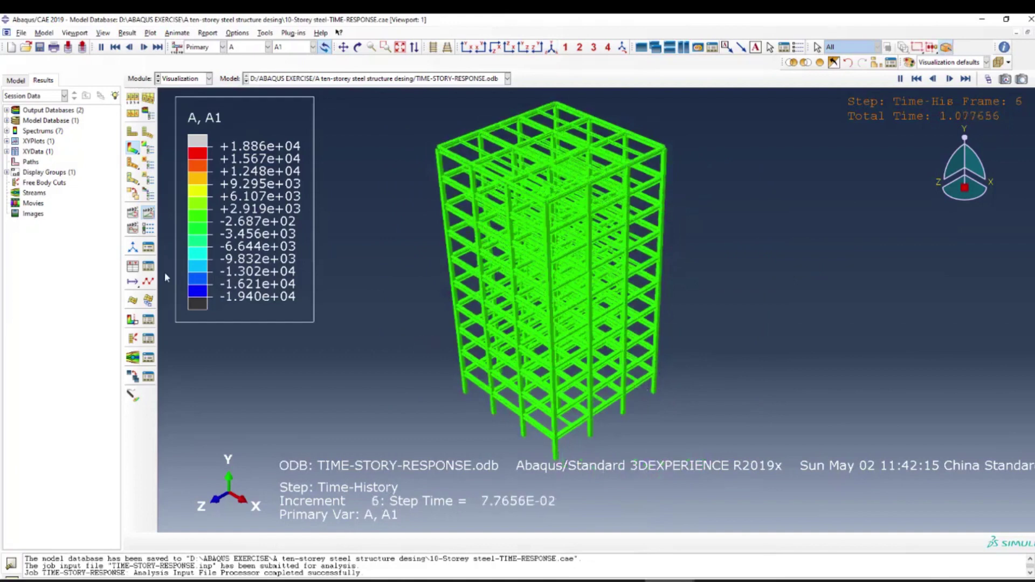
pyautogui.click(148, 227)
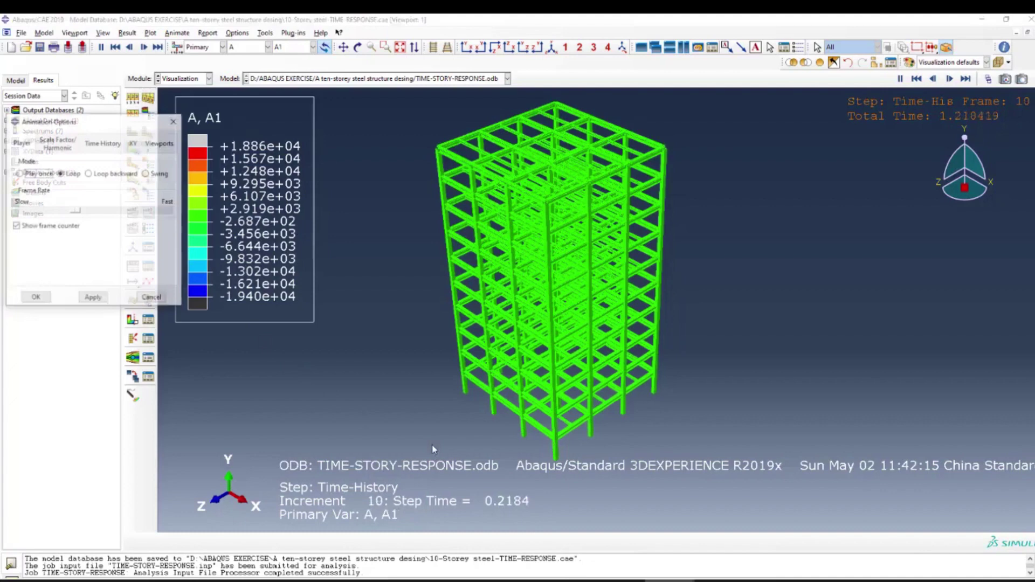
pyautogui.moveTo(75, 210); pyautogui.dragTo(111, 211)
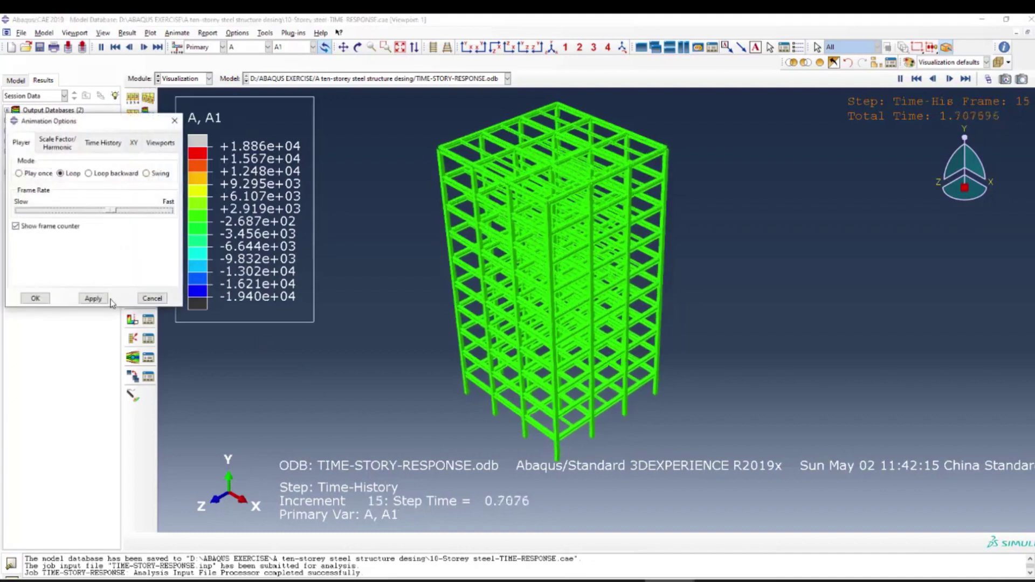
pyautogui.click(93, 298)
pyautogui.click(35, 298)
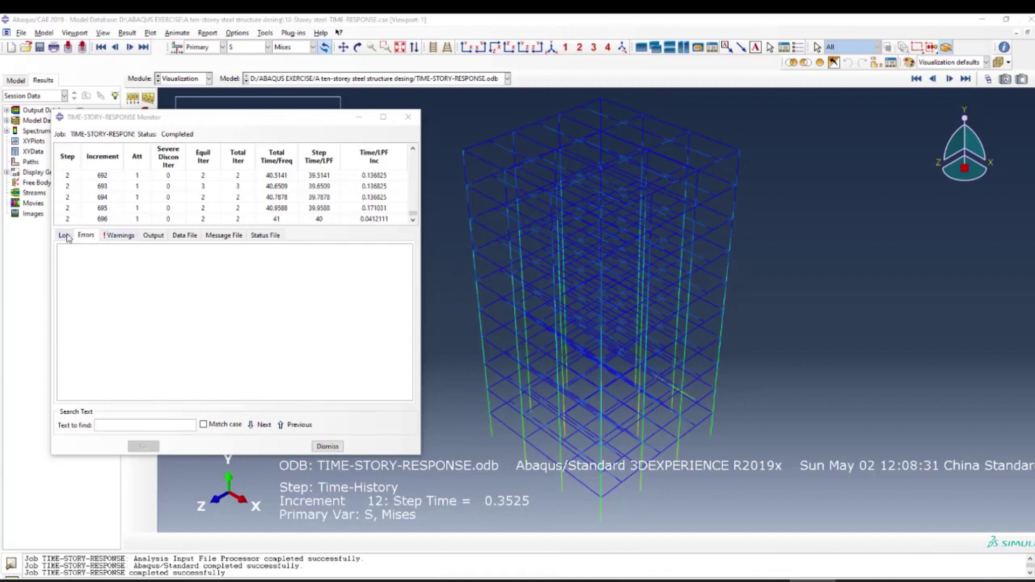
# Read the TIME-STORY-RESPONSE job log, then dismiss the Job Monitor.
pyautogui.click(64, 236)
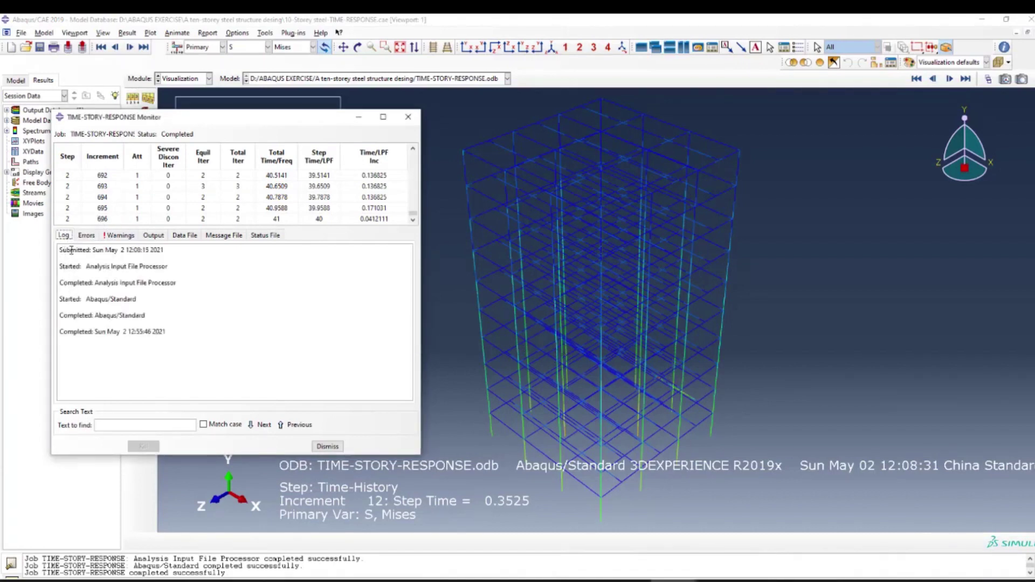
pyautogui.click(125, 250)
pyautogui.click(327, 447)
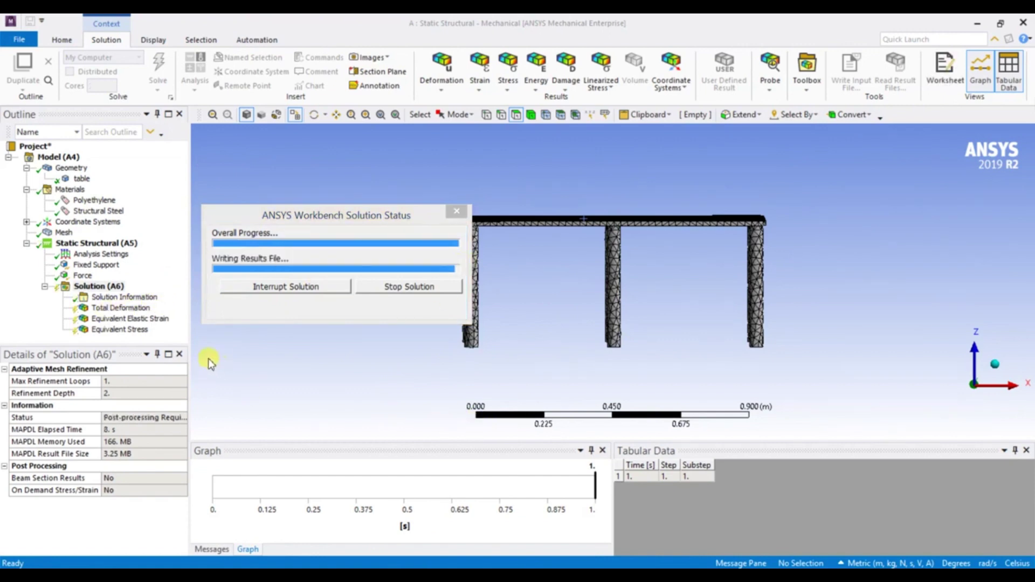
# Display the table's Total Deformation result (max 5.1958e-5 m) in a rotated 3-D view.
pyautogui.click(134, 308)
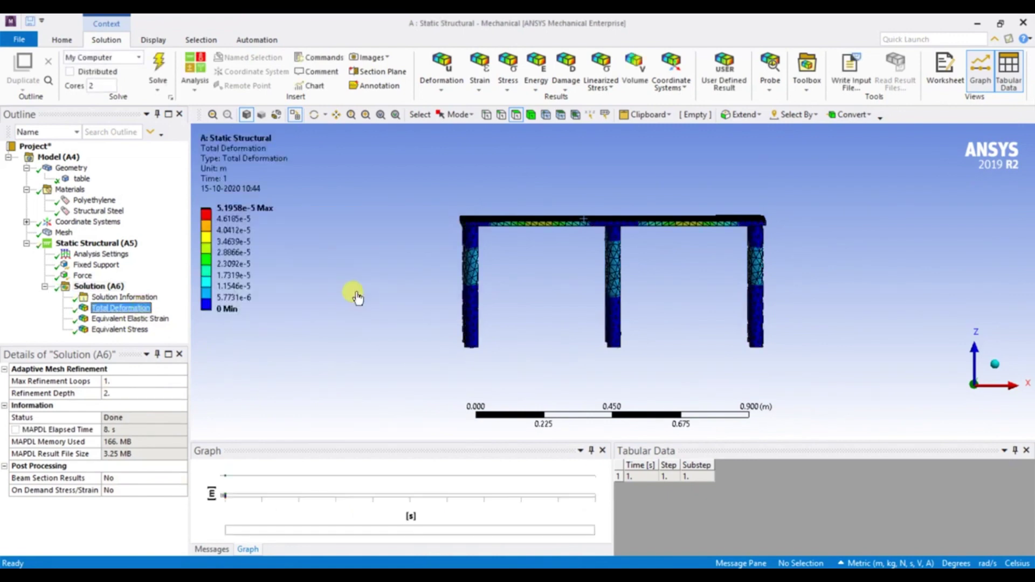
pyautogui.moveTo(368, 295); pyautogui.dragTo(347, 308)
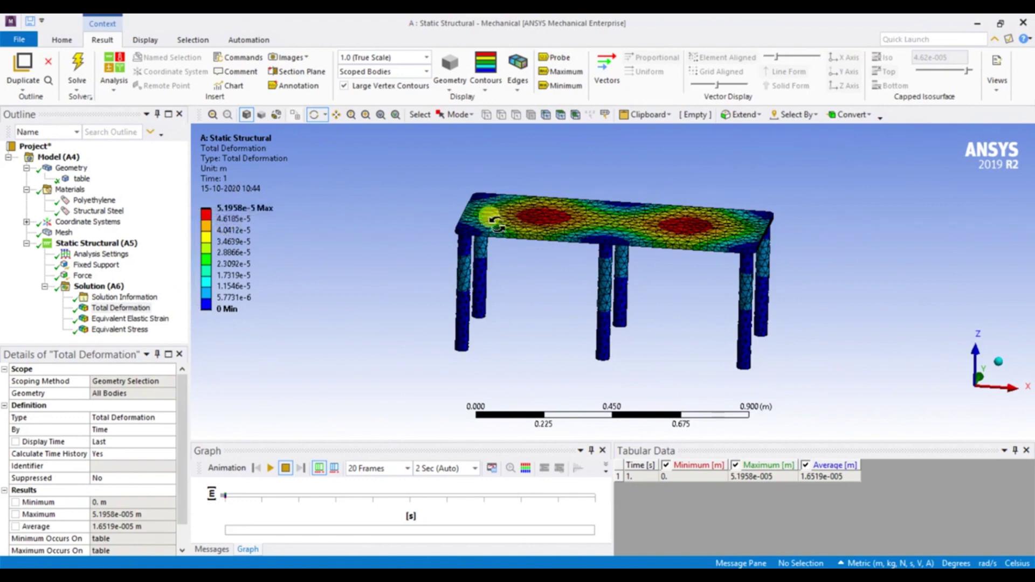
pyautogui.click(129, 318)
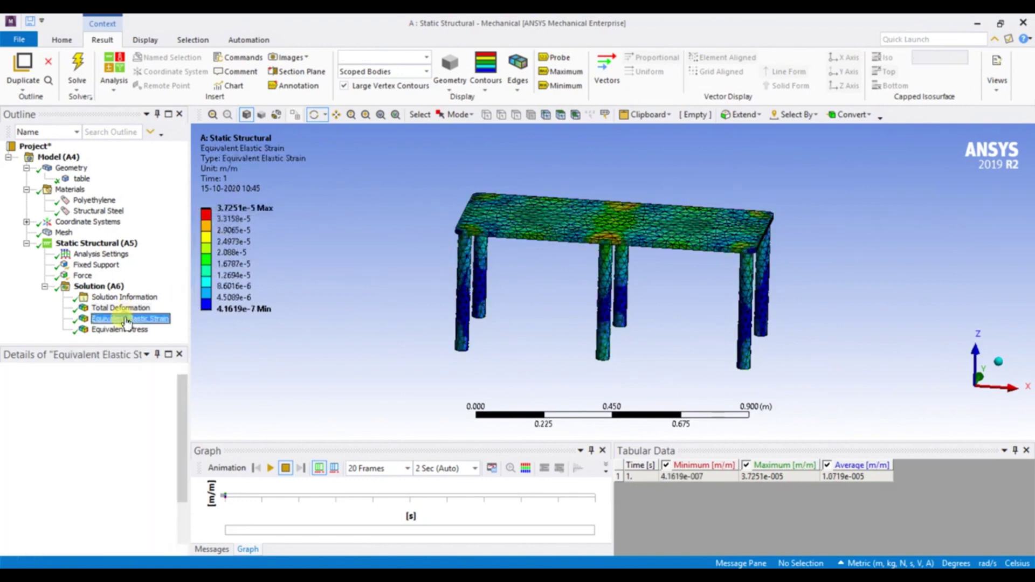
pyautogui.click(123, 331)
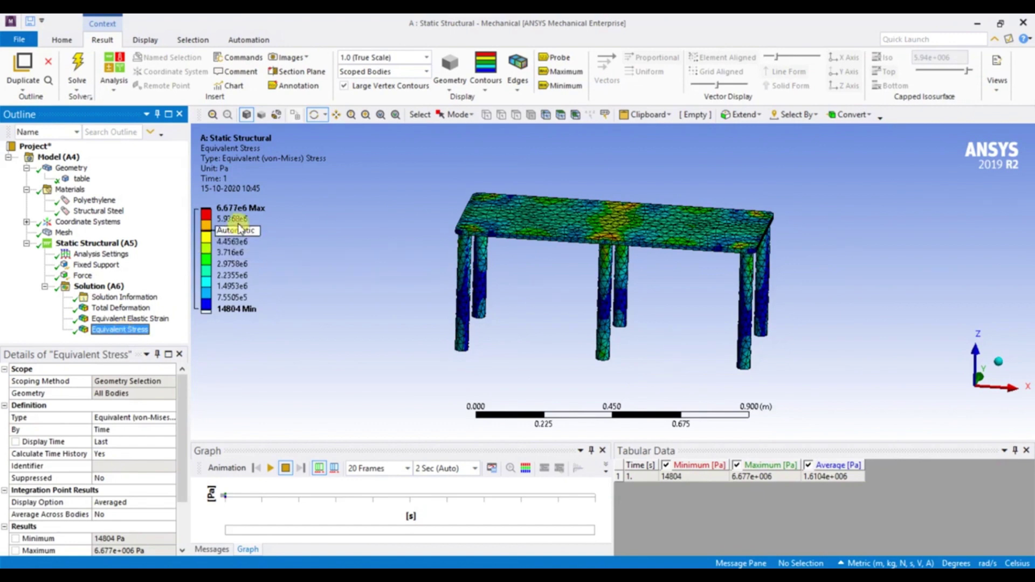
pyautogui.click(132, 318)
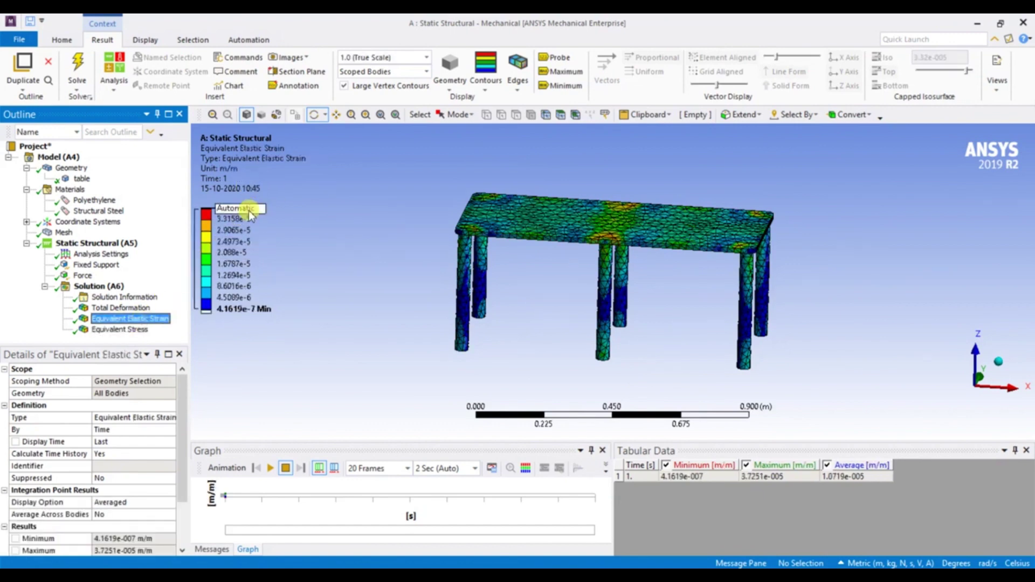
pyautogui.click(146, 309)
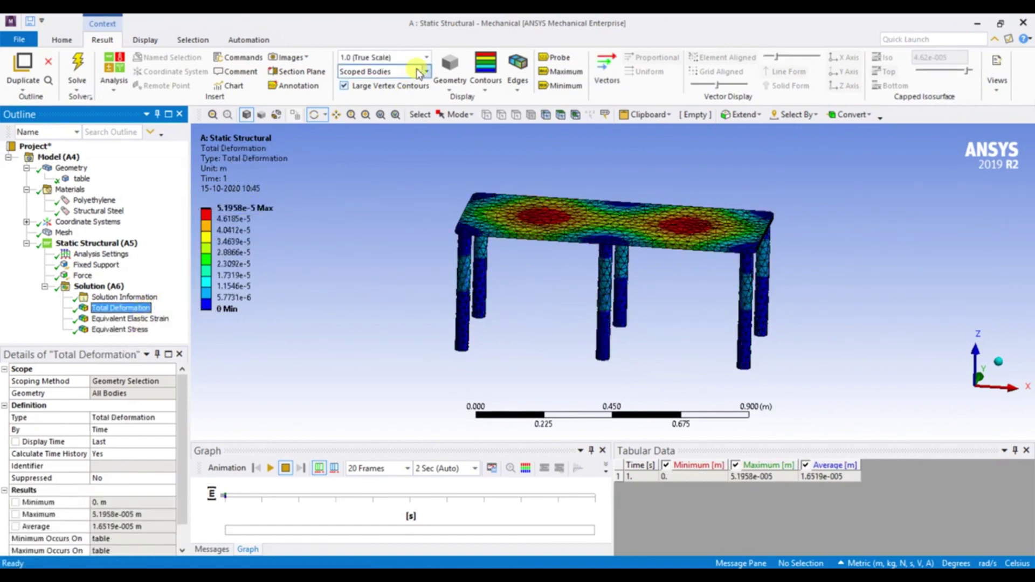
pyautogui.click(427, 57)
pyautogui.click(402, 82)
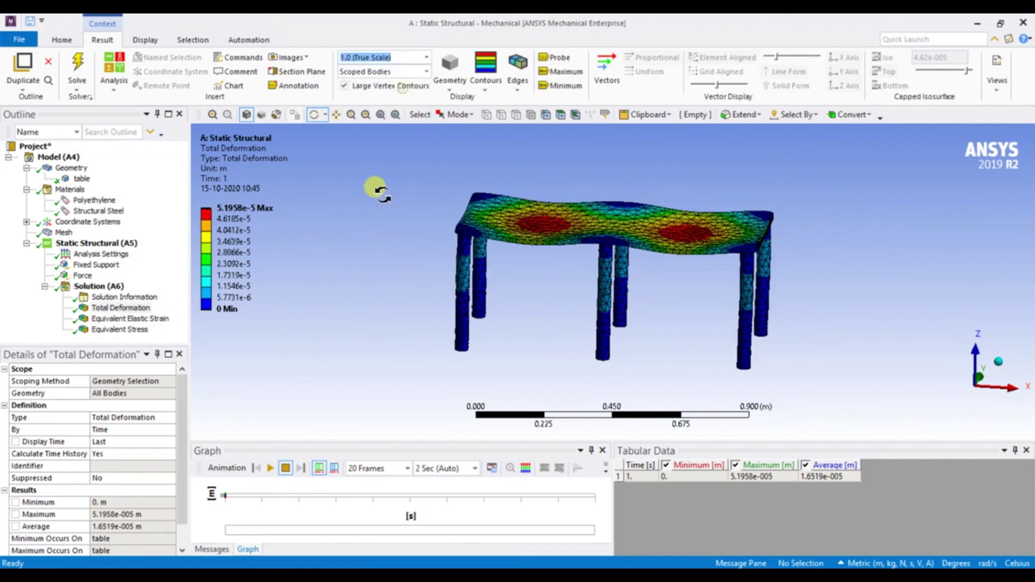
pyautogui.moveTo(367, 239)
pyautogui.mouseDown()
pyautogui.moveTo(389, 225)
pyautogui.moveTo(389, 249)
pyautogui.moveTo(389, 236)
pyautogui.moveTo(377, 242)
pyautogui.mouseUp()
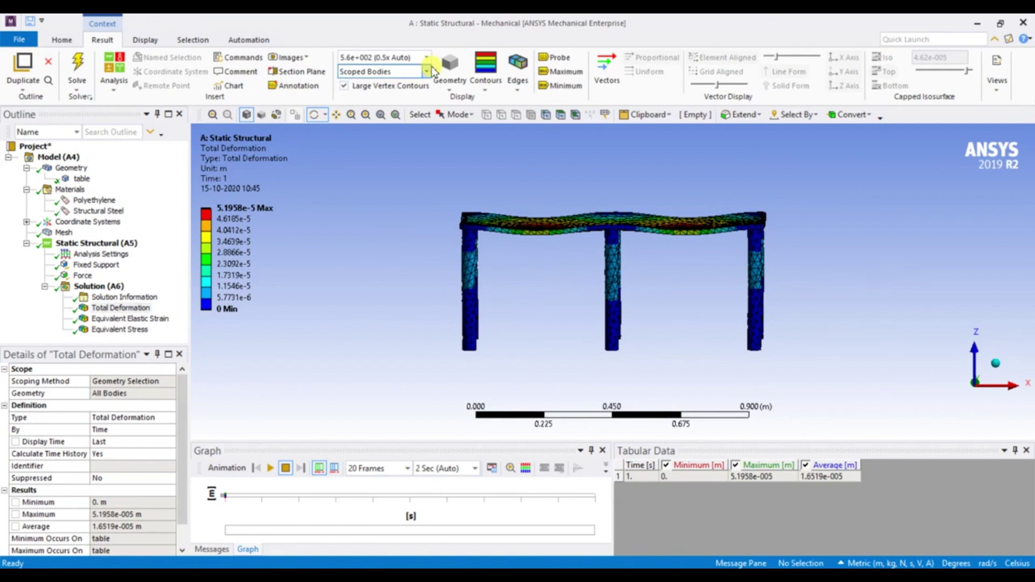
pyautogui.click(426, 57)
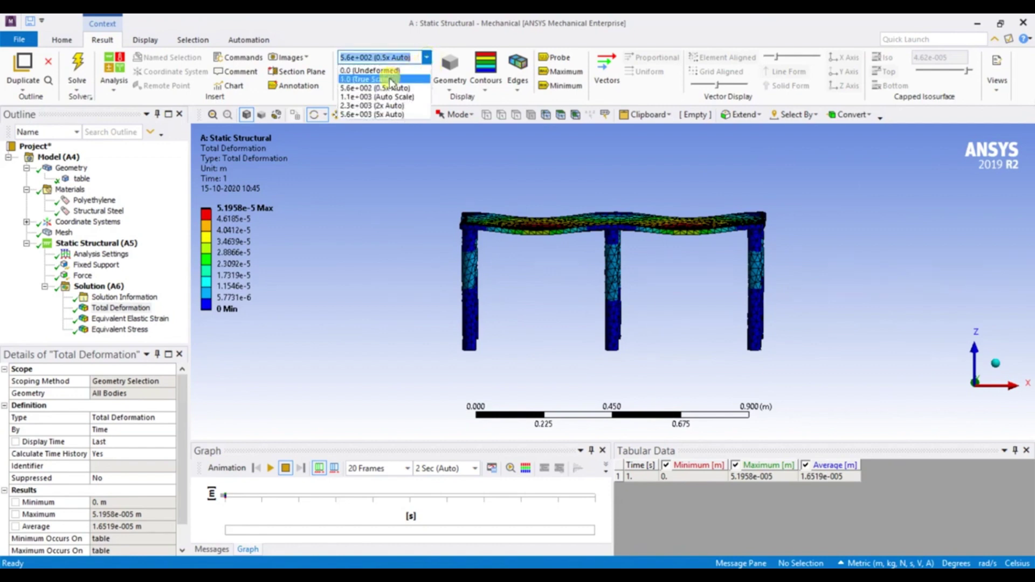
pyautogui.click(382, 205)
pyautogui.press('Up')
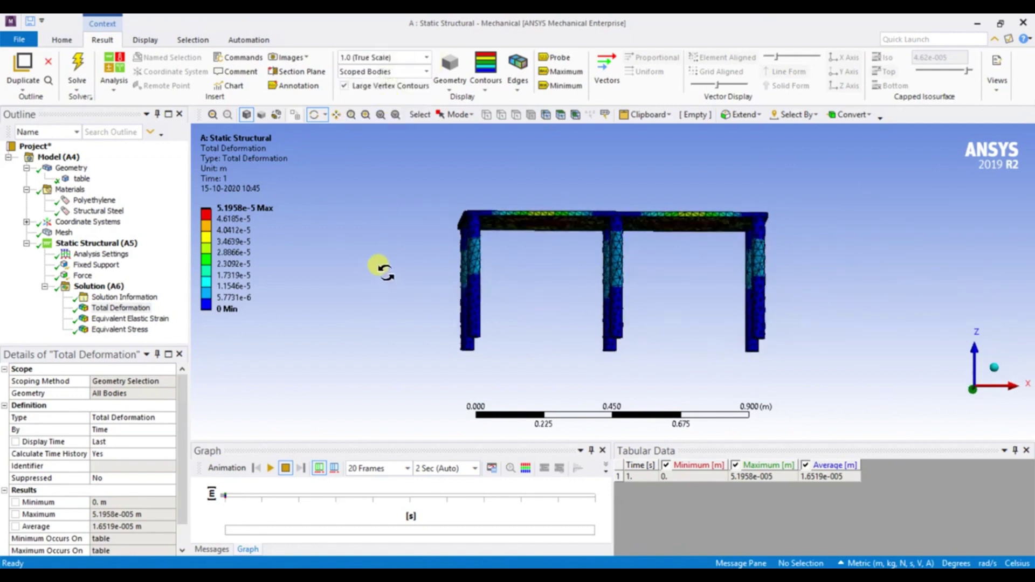
pyautogui.moveTo(380, 272); pyautogui.dragTo(374, 270)
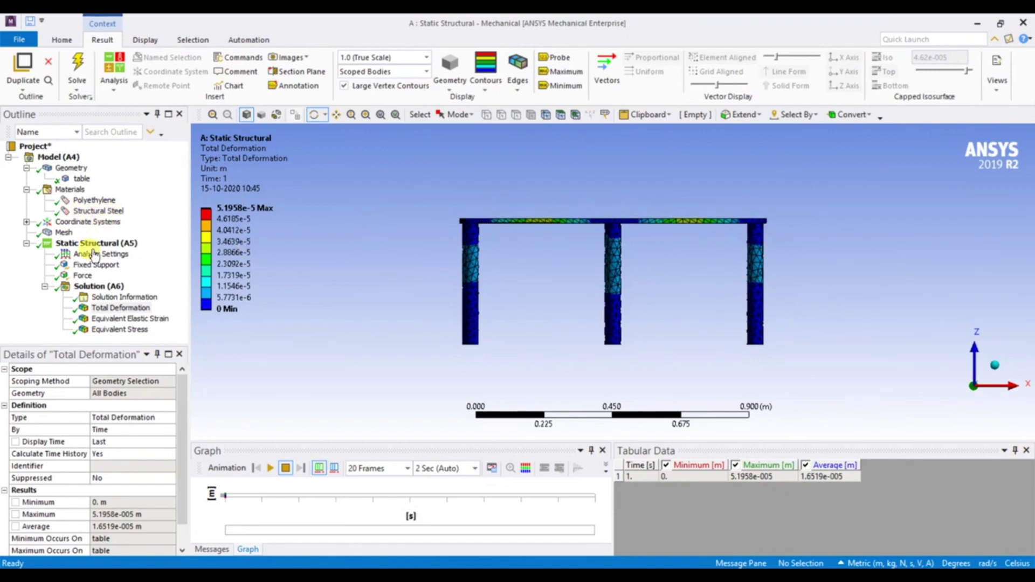
# Check Polyethylene and Structural Steel properties, then cycle results ending on Equivalent Elastic Strain.
pyautogui.click(108, 201)
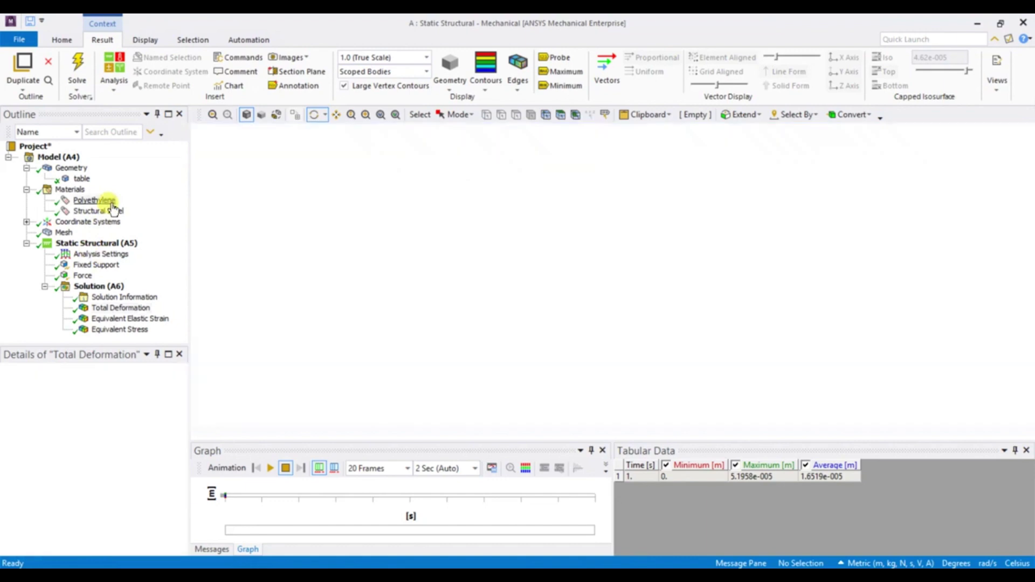
pyautogui.click(110, 212)
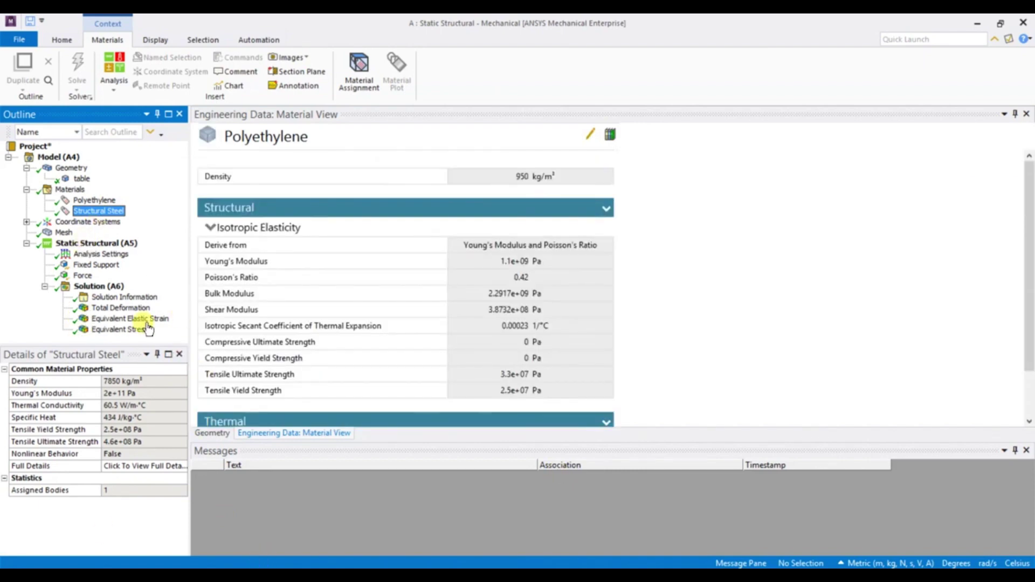
pyautogui.click(122, 308)
pyautogui.click(122, 318)
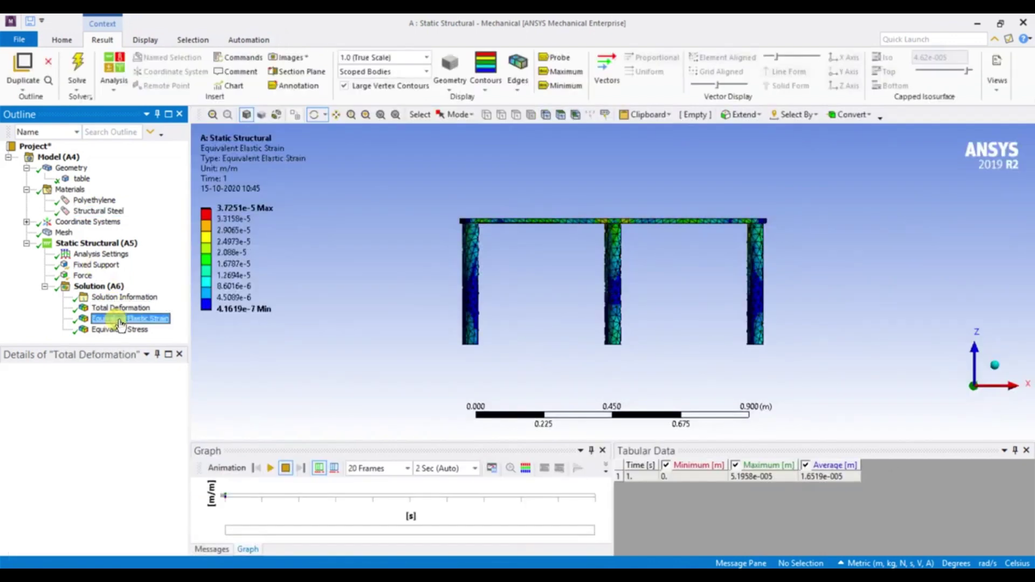
pyautogui.click(120, 330)
pyautogui.click(125, 319)
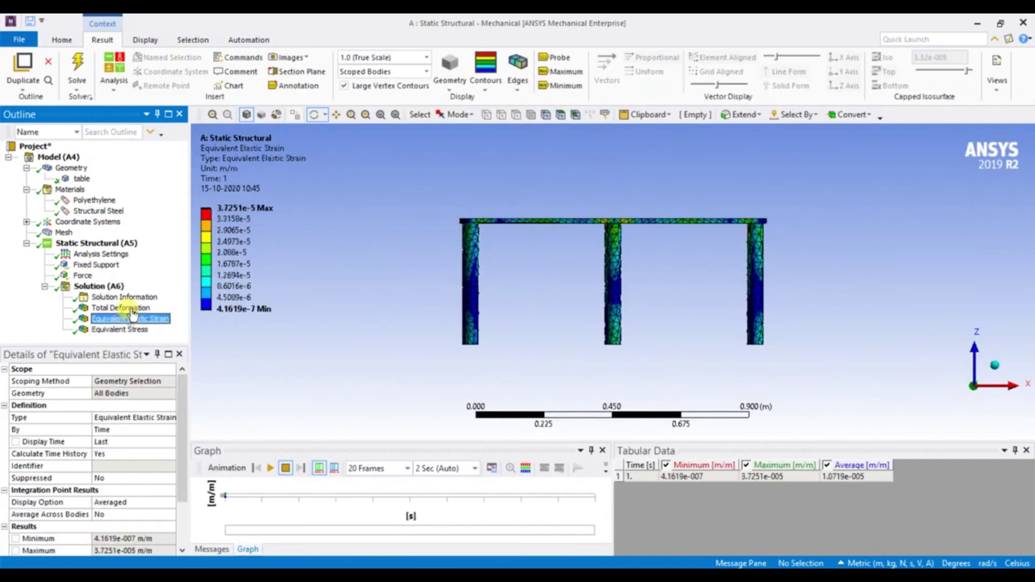
pyautogui.click(133, 308)
pyautogui.click(119, 329)
pyautogui.click(128, 319)
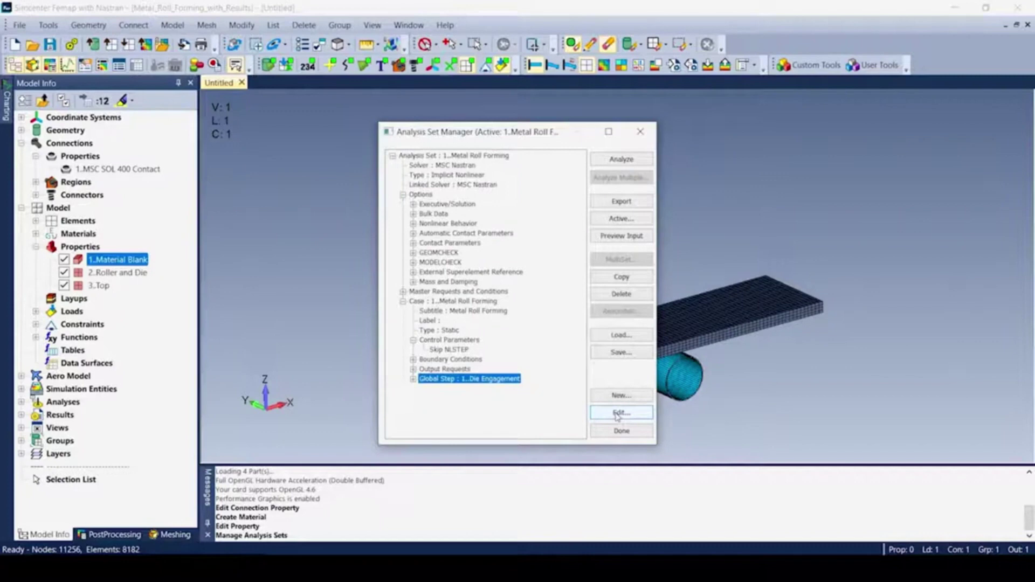
# Set the analysis case's Global Step to 1..Die Engagement and close both managers.
pyautogui.click(619, 413)
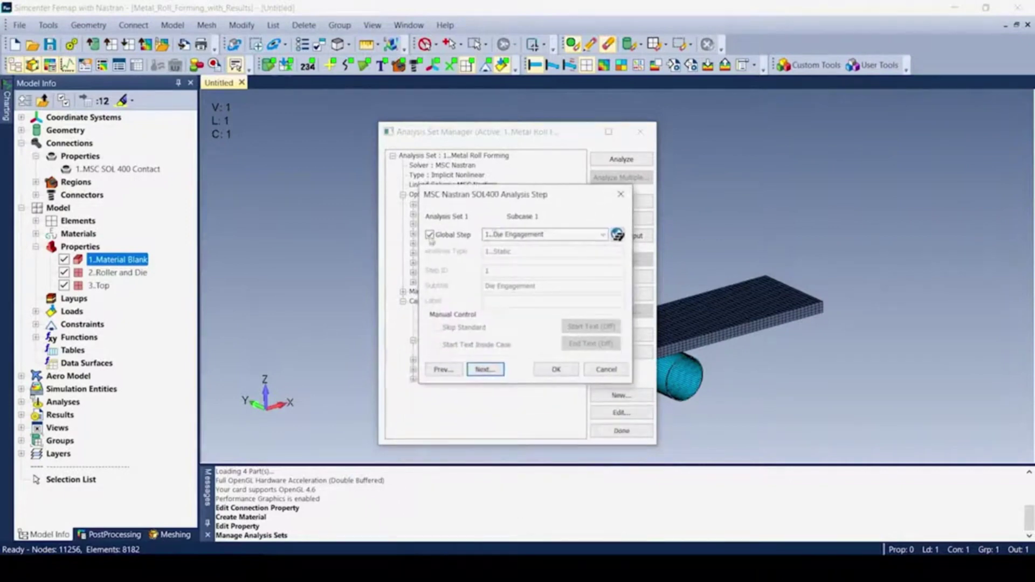
pyautogui.click(429, 236)
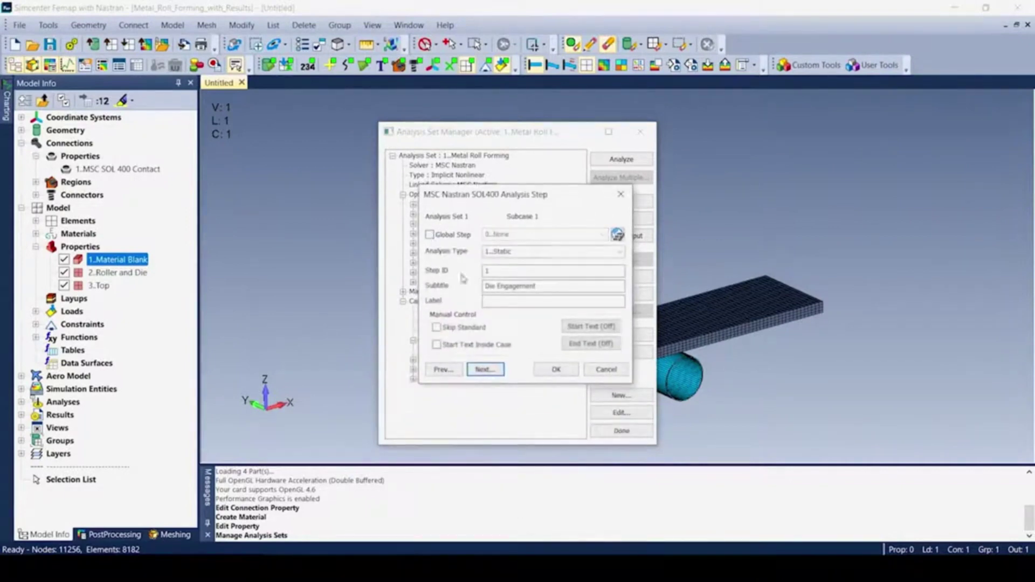
pyautogui.click(430, 235)
pyautogui.click(617, 234)
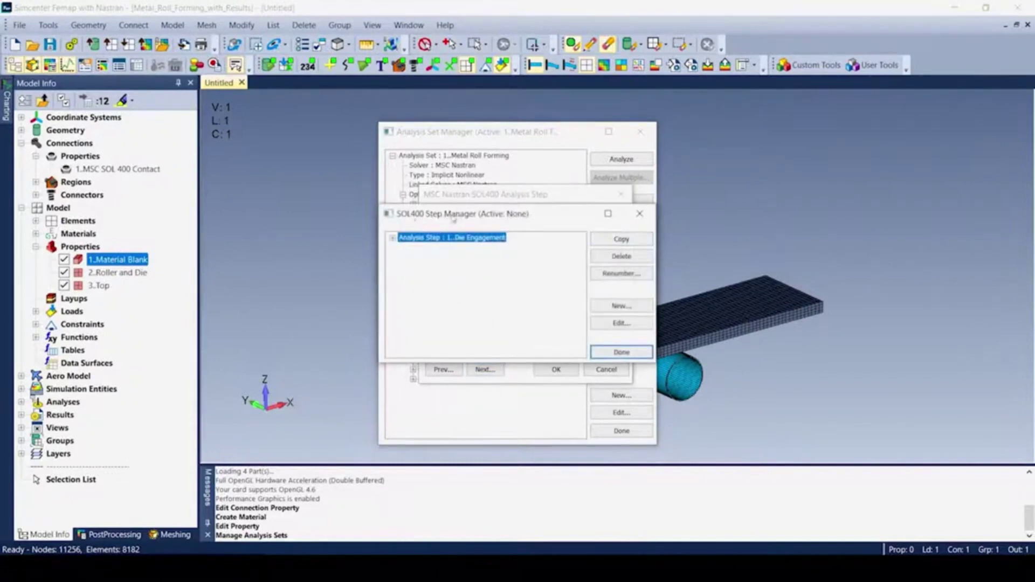
pyautogui.click(620, 352)
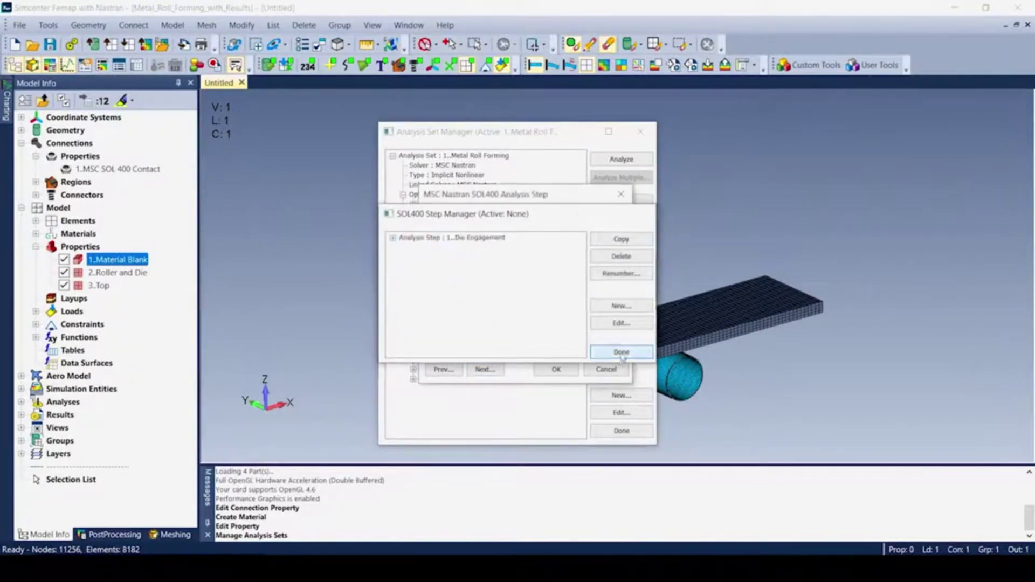
pyautogui.click(555, 370)
pyautogui.click(621, 430)
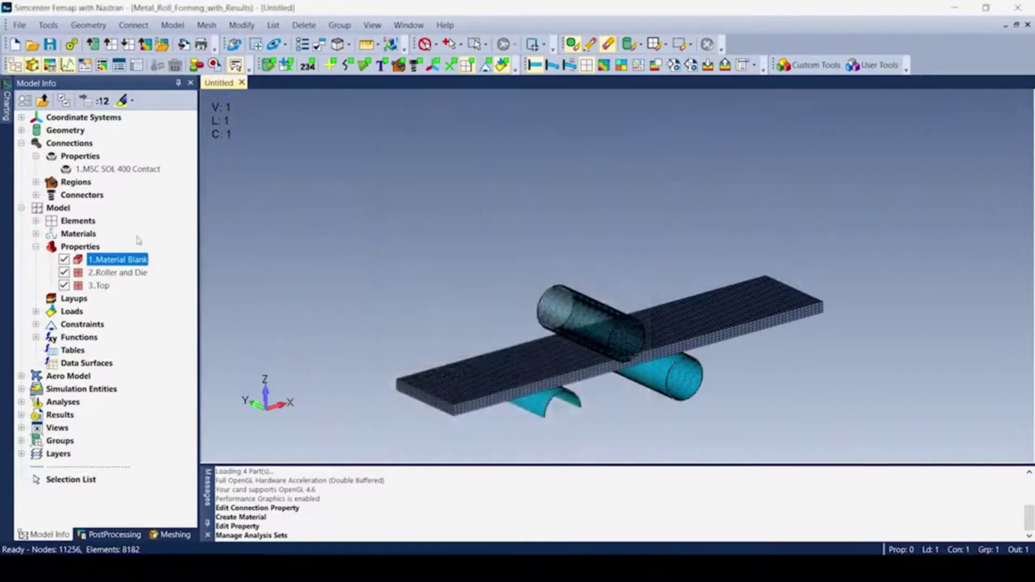
# Expand Results > Analysis Study in the tree to reveal the Metal_Roll_Forming study.
pyautogui.click(22, 208)
pyautogui.click(21, 143)
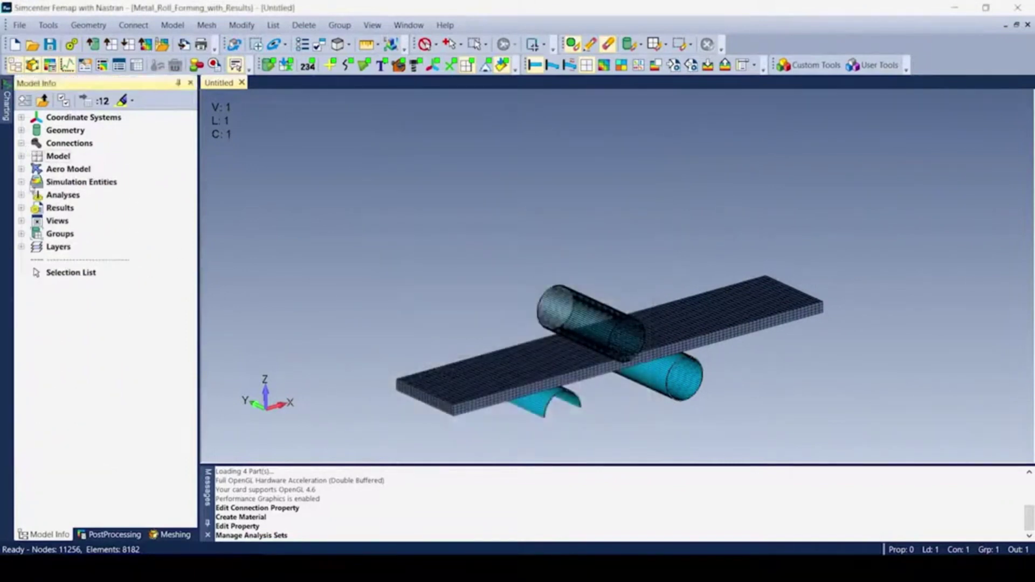
pyautogui.click(21, 208)
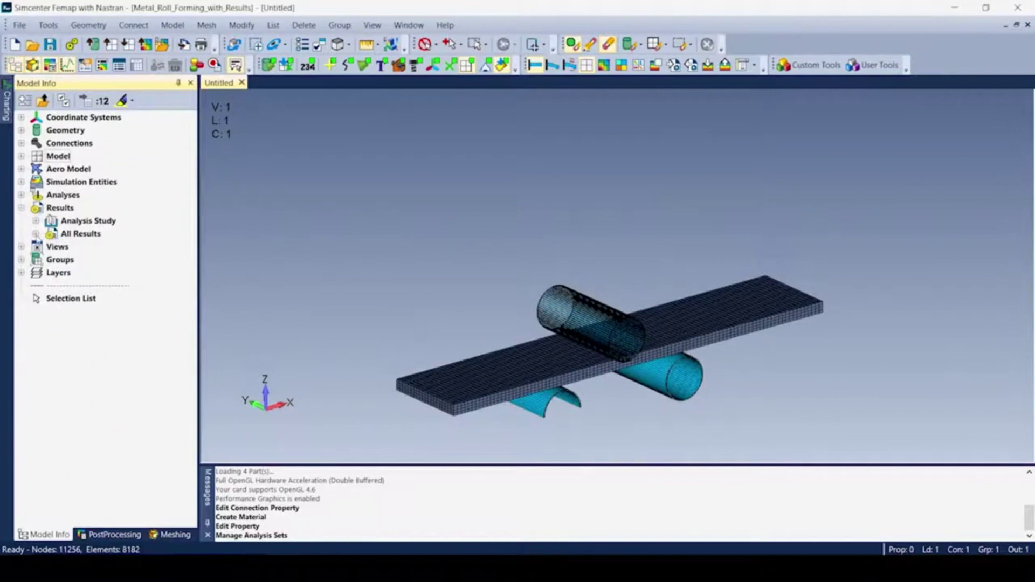
pyautogui.click(36, 233)
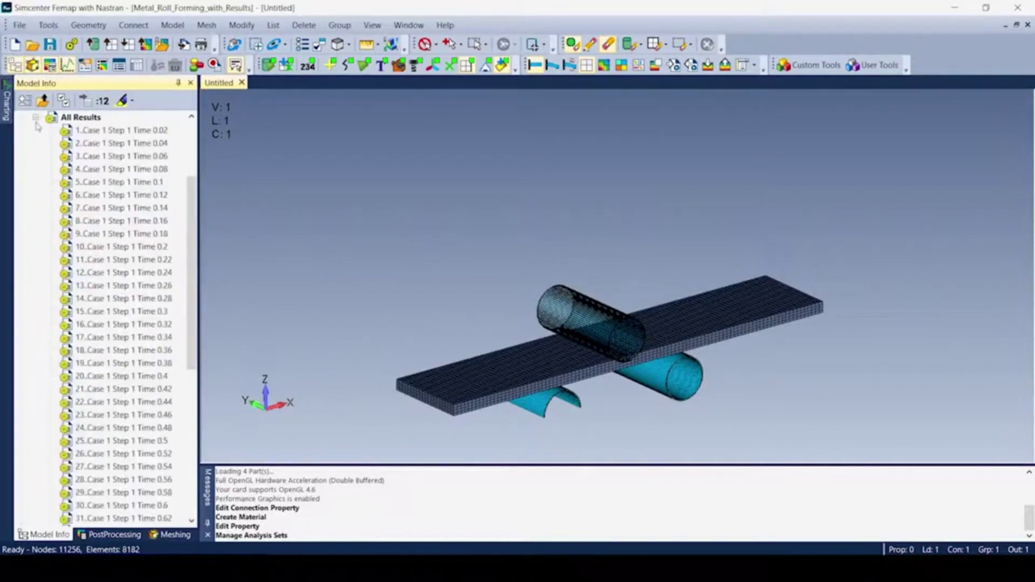
pyautogui.click(35, 117)
pyautogui.click(36, 220)
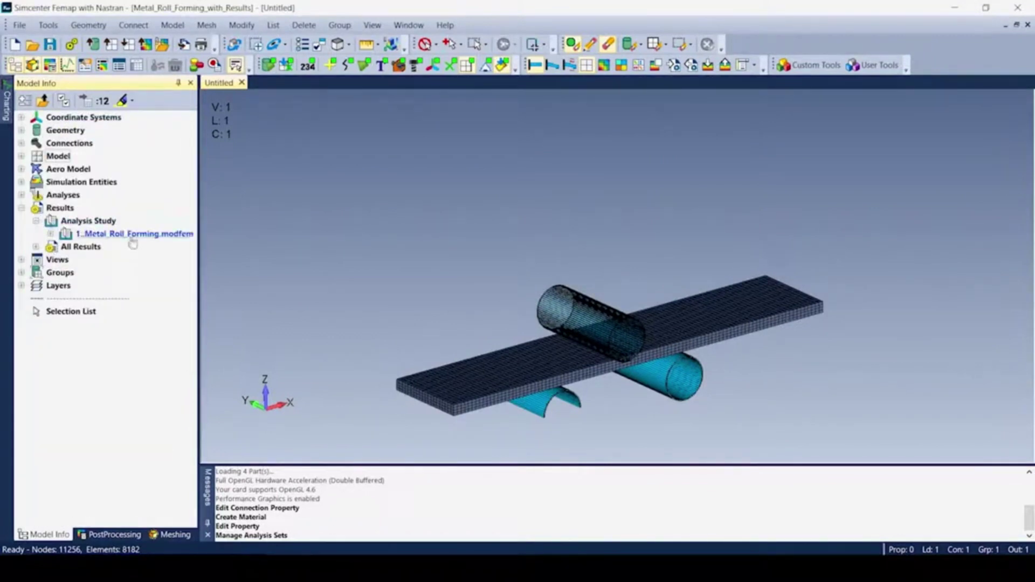
# Animate the Metal_Roll_Forming study coloured by nonlinear solid plastic strain.
pyautogui.rightClick(132, 235)
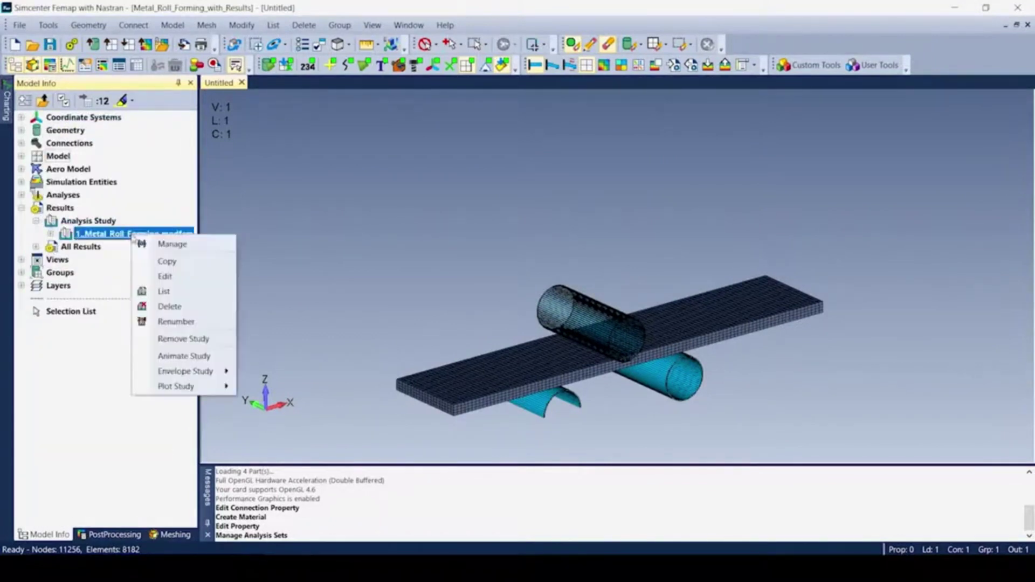
pyautogui.click(185, 360)
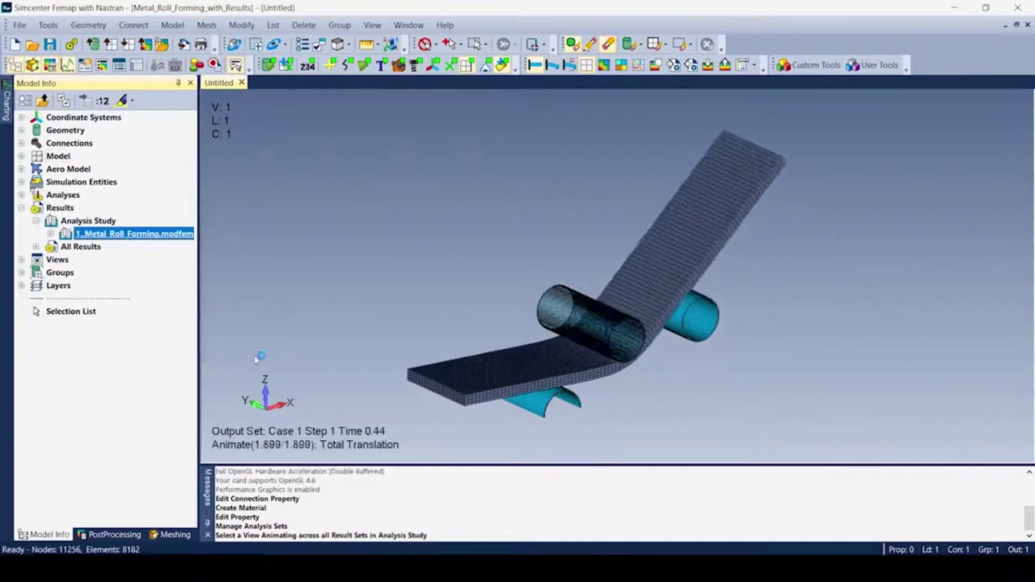
pyautogui.click(603, 66)
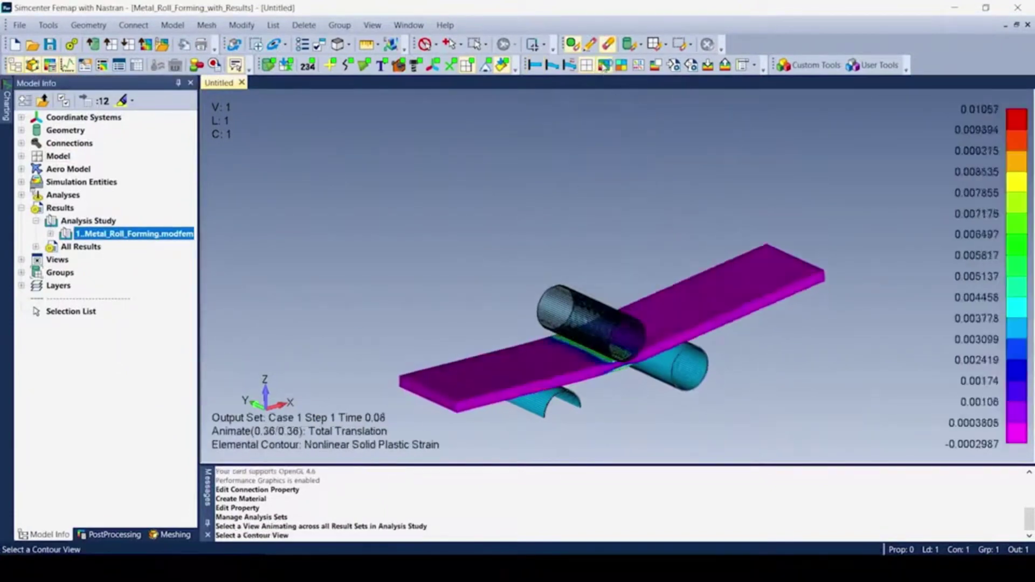
pyautogui.click(22, 156)
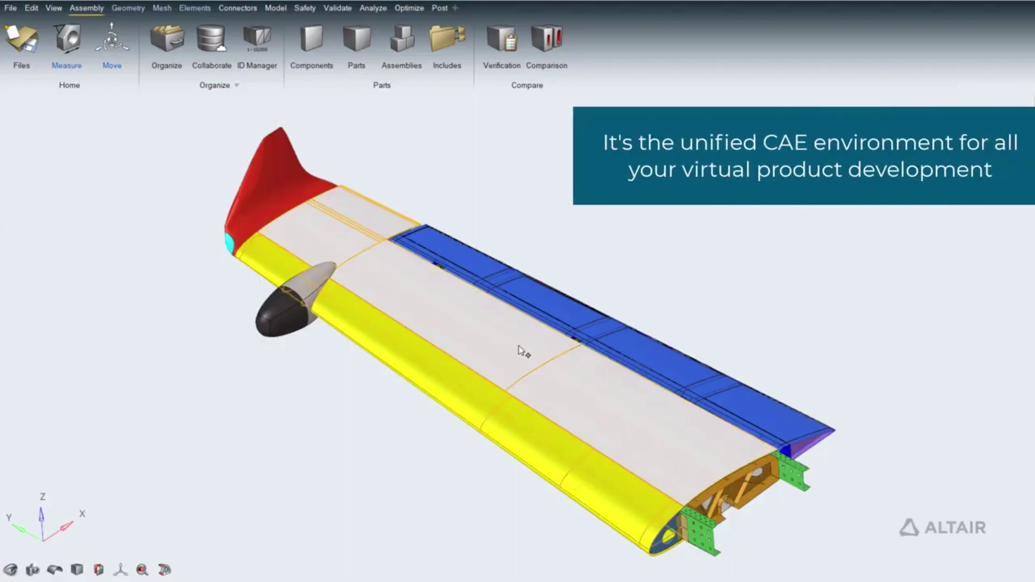
# Hide the upper wing skin, midsurface the yellow bracket and extend its flange edge outward.
pyautogui.click(515, 350)
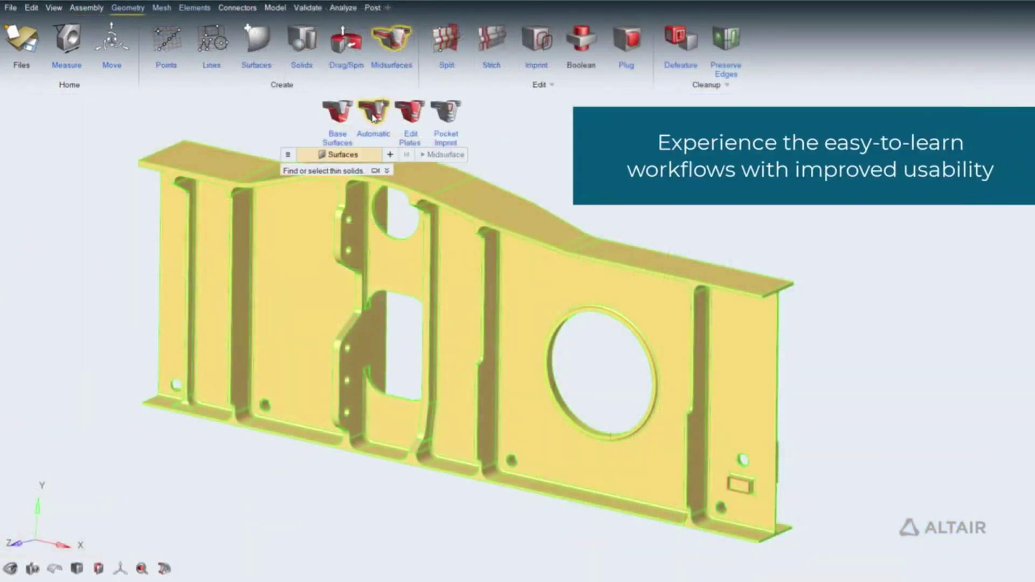
pyautogui.moveTo(83, 116); pyautogui.dragTo(786, 420)
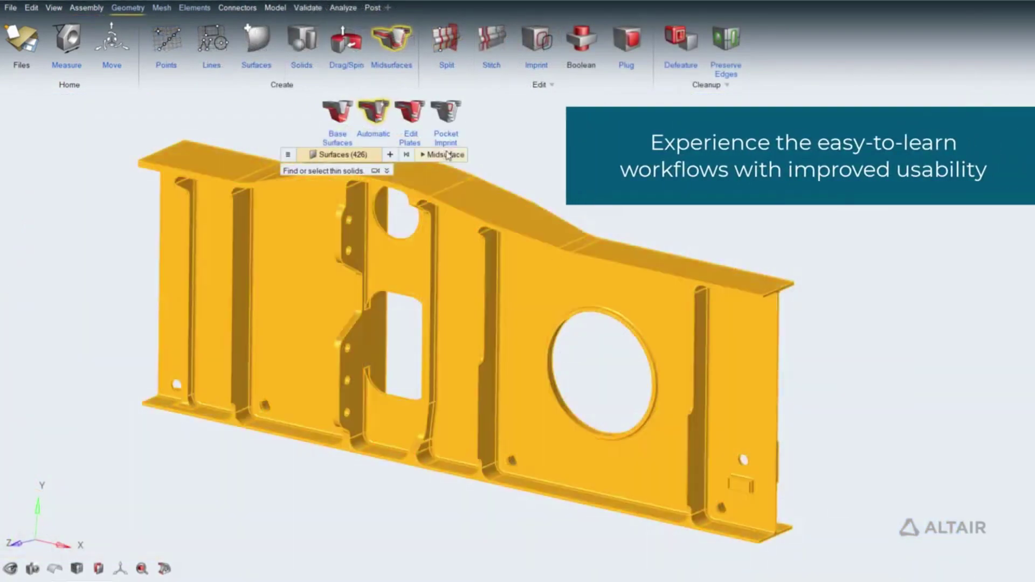
pyautogui.click(446, 155)
pyautogui.press('s')
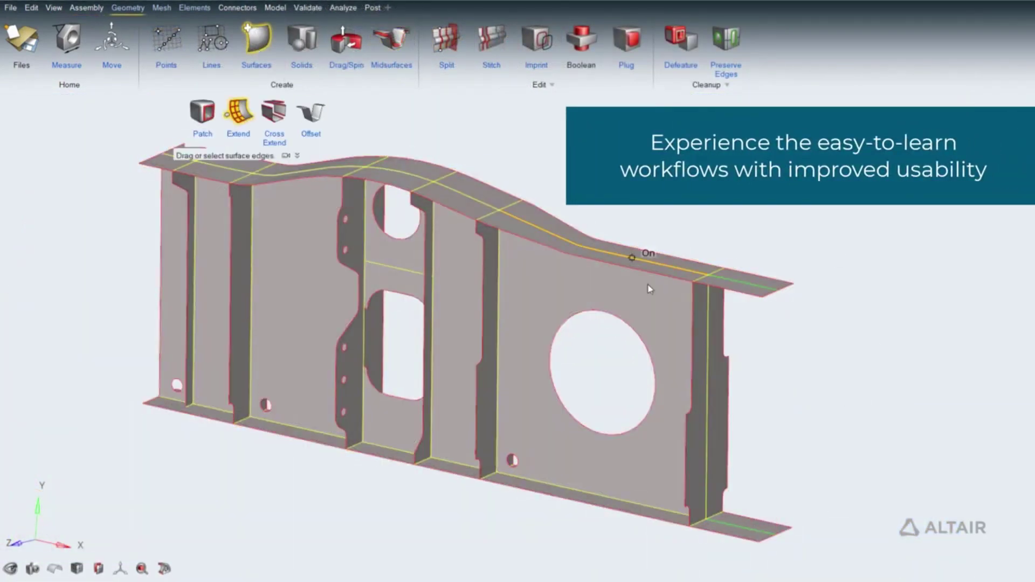
pyautogui.click(717, 345)
pyautogui.moveTo(723, 346); pyautogui.dragTo(804, 351)
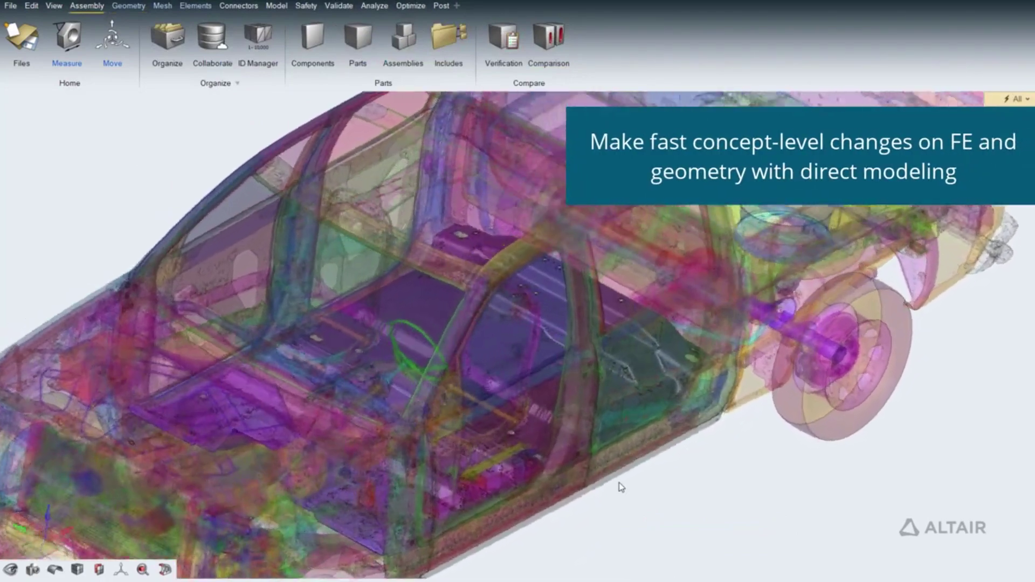
# Draw a line across the floor panel, drag it into a wall and 2D-mesh the wall.
pyautogui.click(516, 298)
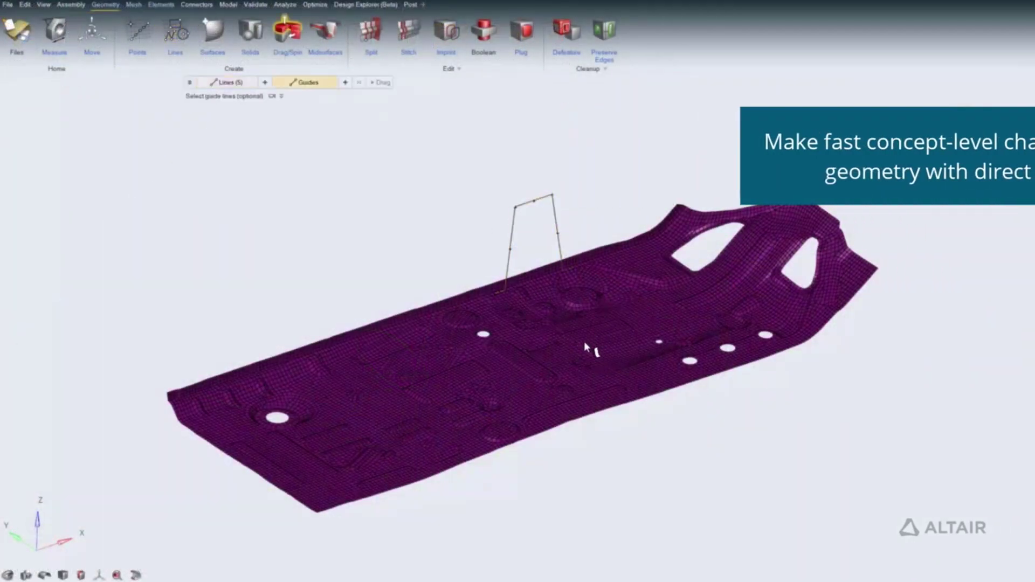
pyautogui.click(588, 352)
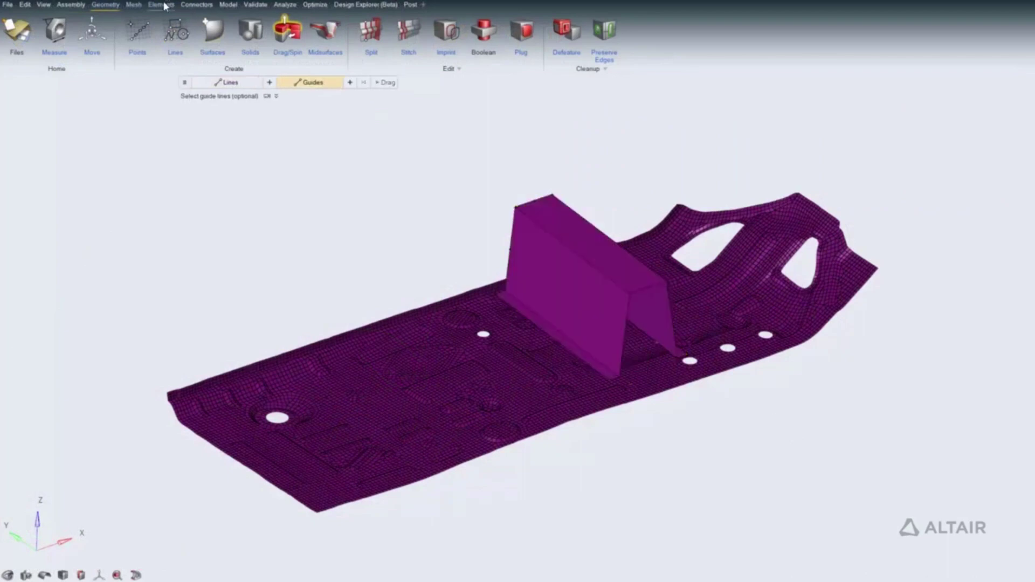
pyautogui.moveTo(676, 364); pyautogui.dragTo(427, 134)
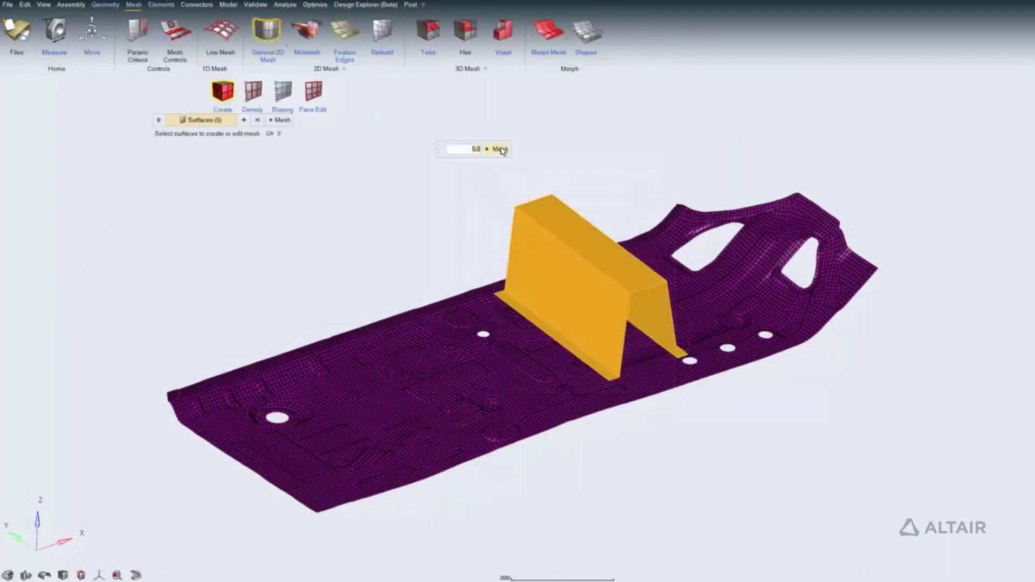
pyautogui.click(488, 146)
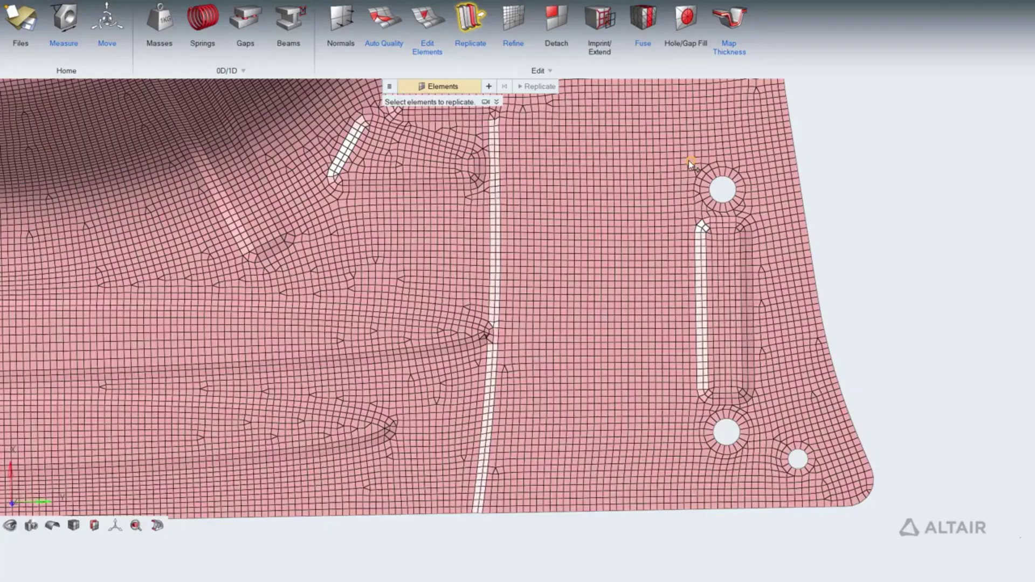
# Replicate the slot elements across the panel and rotate the green flange's top nodes to -10.70 degrees.
pyautogui.moveTo(688, 160); pyautogui.dragTo(579, 158)
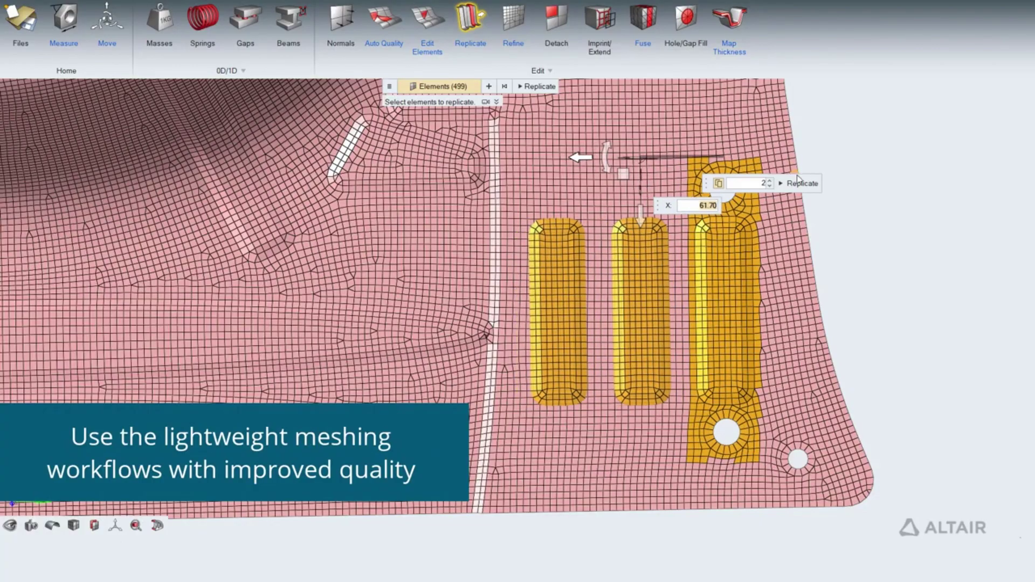
pyautogui.click(798, 179)
pyautogui.moveTo(593, 227); pyautogui.dragTo(598, 304)
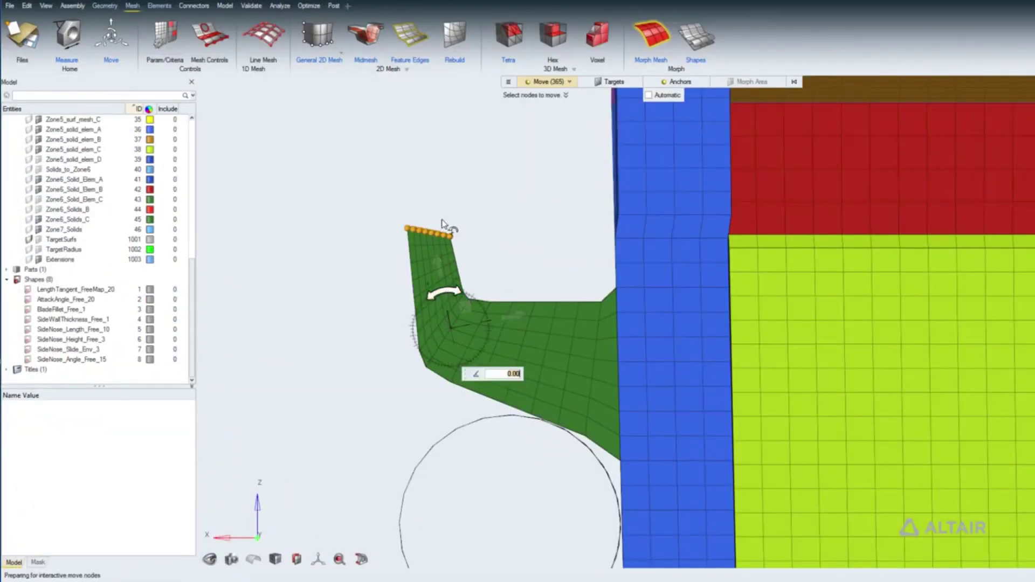
pyautogui.moveTo(442, 223)
pyautogui.mouseDown()
pyautogui.moveTo(469, 213)
pyautogui.moveTo(460, 218)
pyautogui.mouseUp()
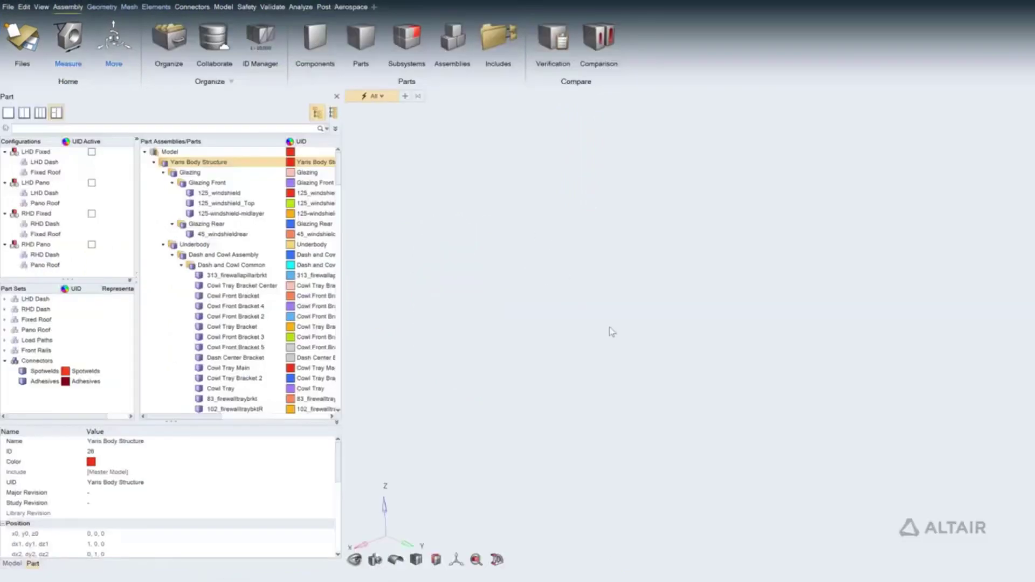
# Load a crash representation, then the Connector representation, onto the car body.
pyautogui.click(434, 260)
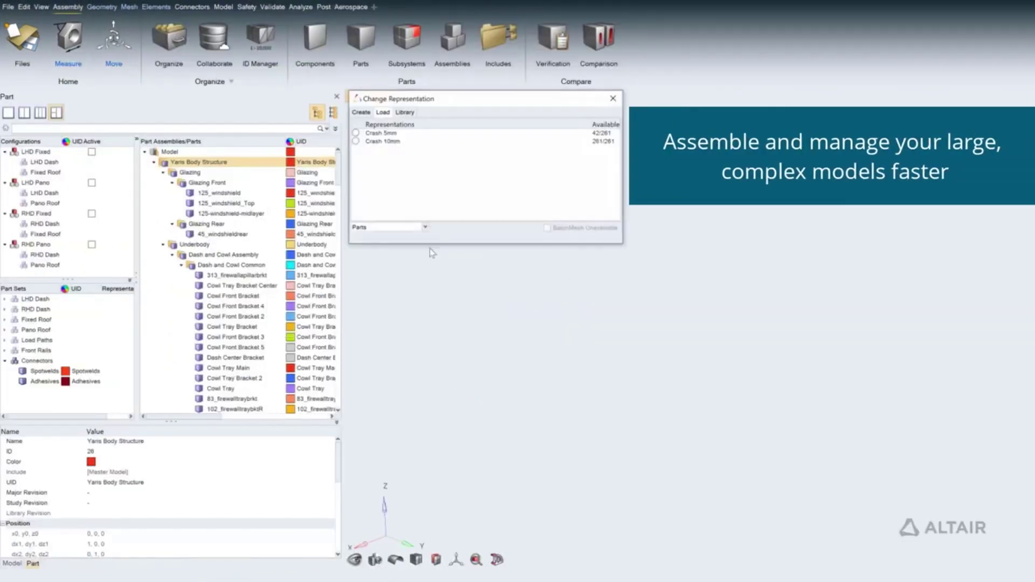
pyautogui.click(410, 140)
pyautogui.click(545, 228)
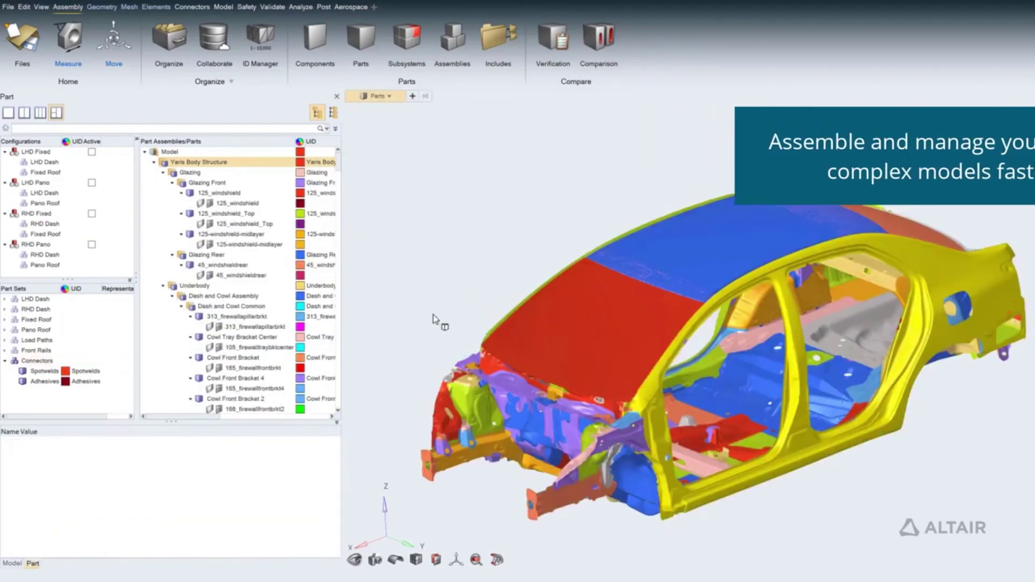
pyautogui.rightClick(37, 360)
pyautogui.moveTo(86, 426)
pyautogui.moveTo(222, 453)
pyautogui.click(286, 448)
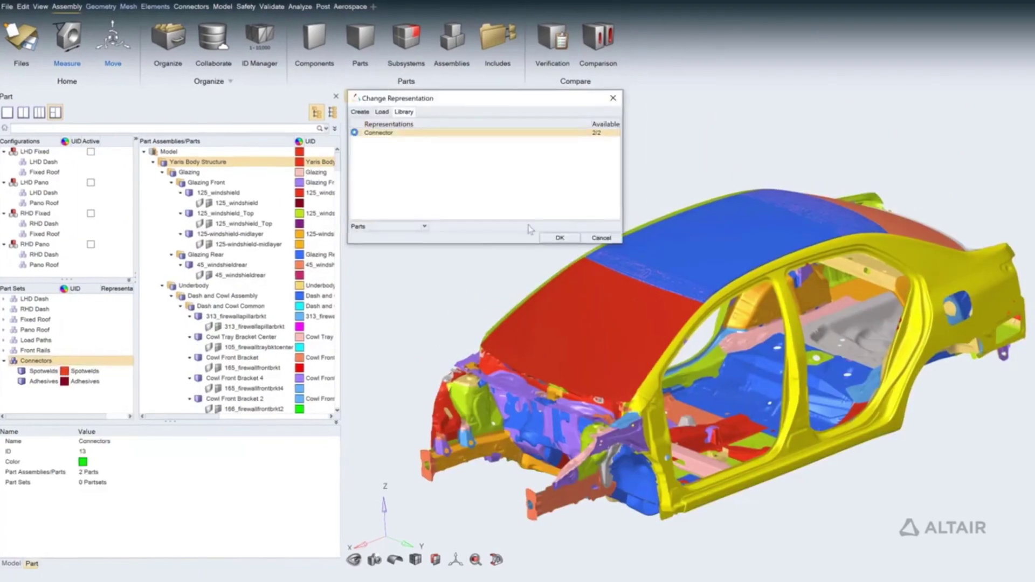
pyautogui.click(559, 237)
# Realize the loaded connectors, then pull a voxel face outward on the concept car.
pyautogui.rightClick(576, 259)
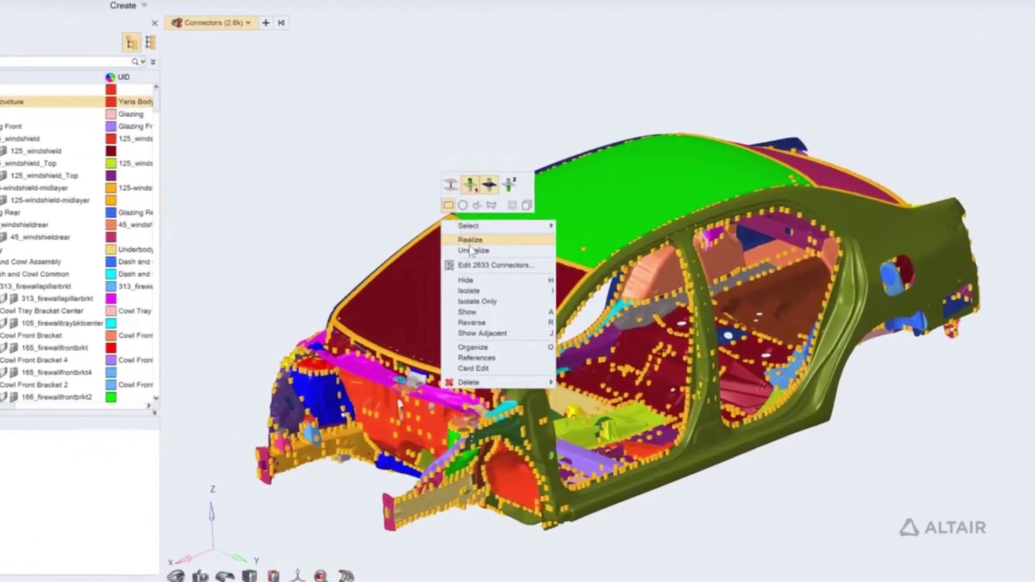
pyautogui.click(469, 240)
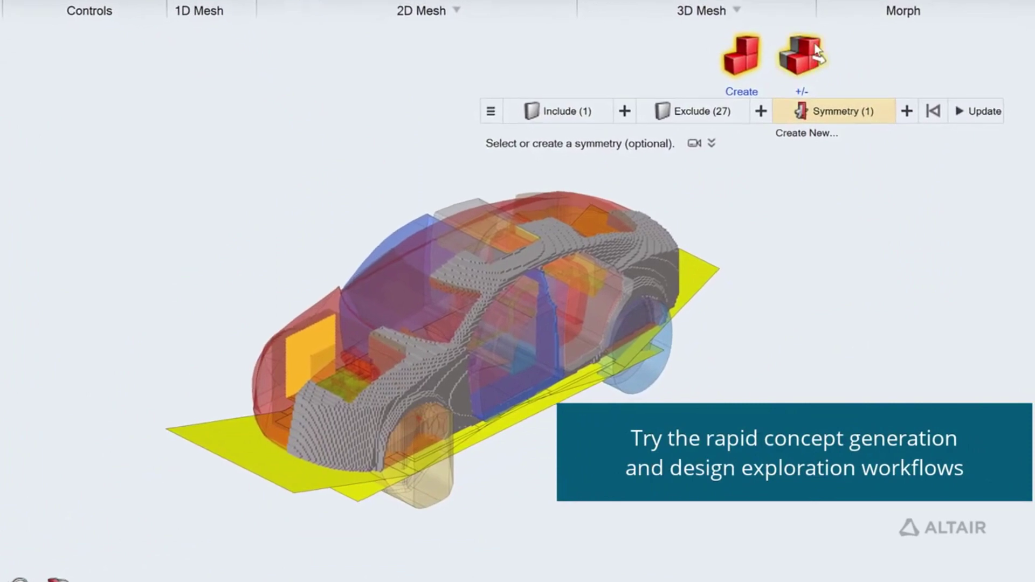
pyautogui.click(800, 108)
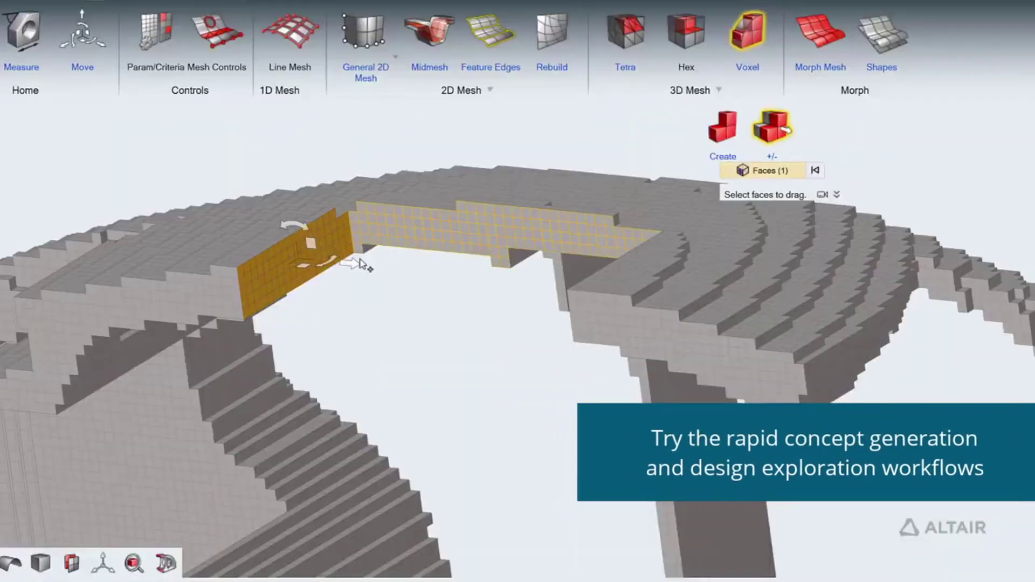
pyautogui.moveTo(300, 259); pyautogui.dragTo(660, 293)
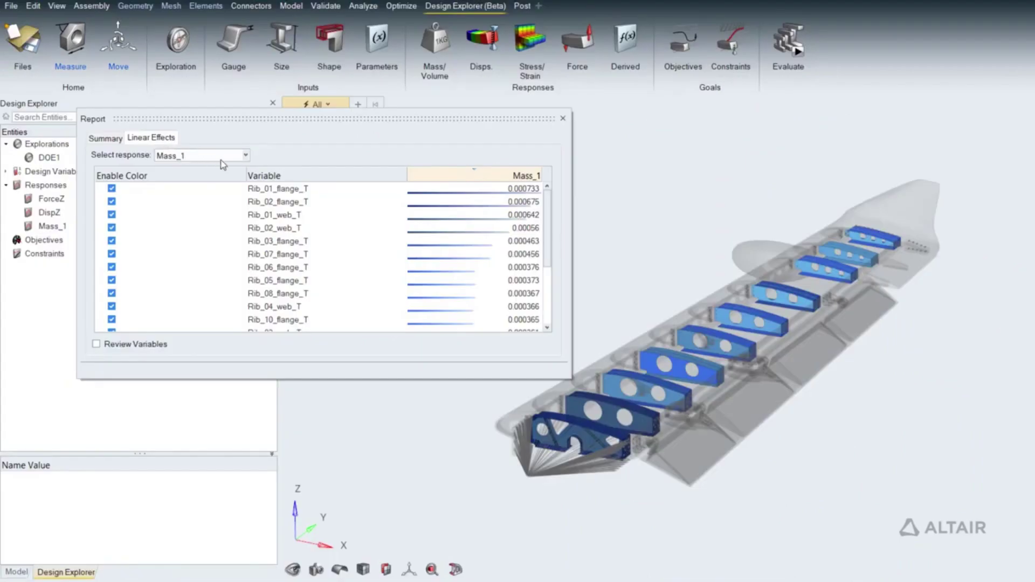
# Show linear effects for DispZ instead of mass and sort the variables by DispZ effect.
pyautogui.click(245, 157)
pyautogui.click(231, 175)
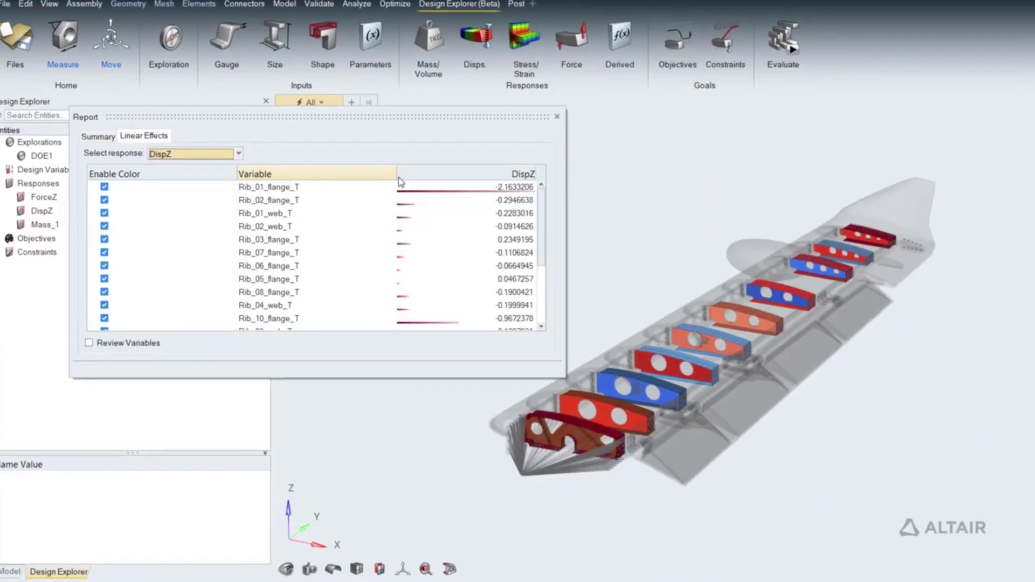
pyautogui.click(399, 182)
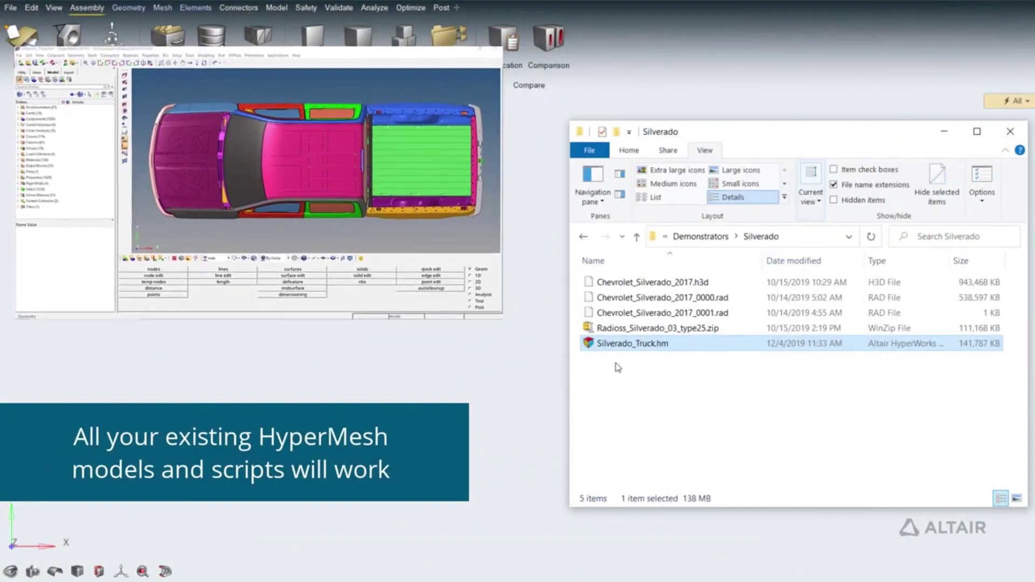
# Open the Silverado_Truck.hm model, choose the midmesh Repair tool and zoom toward the rail cutout.
pyautogui.moveTo(626, 345); pyautogui.dragTo(467, 382)
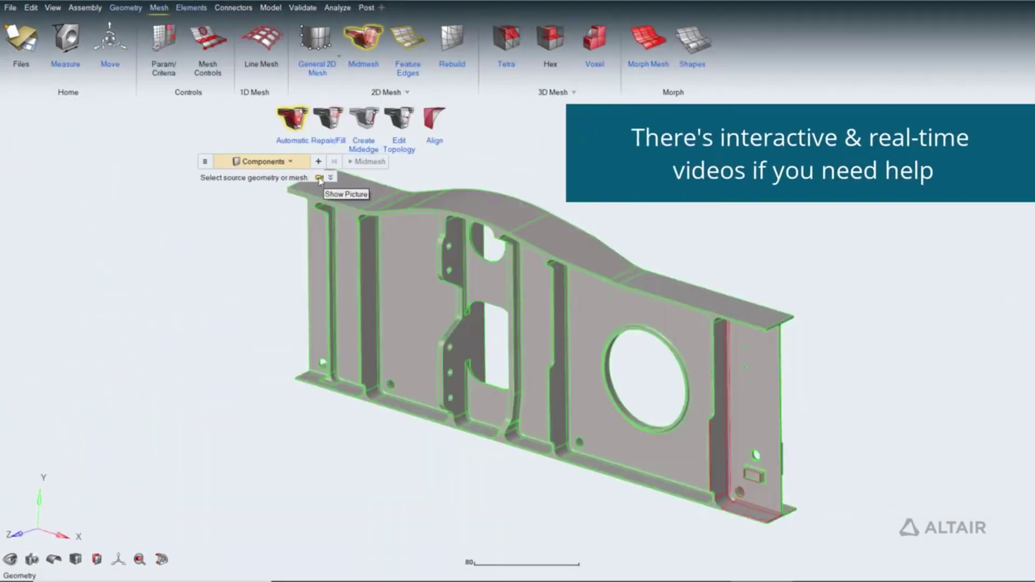
pyautogui.moveTo(320, 181)
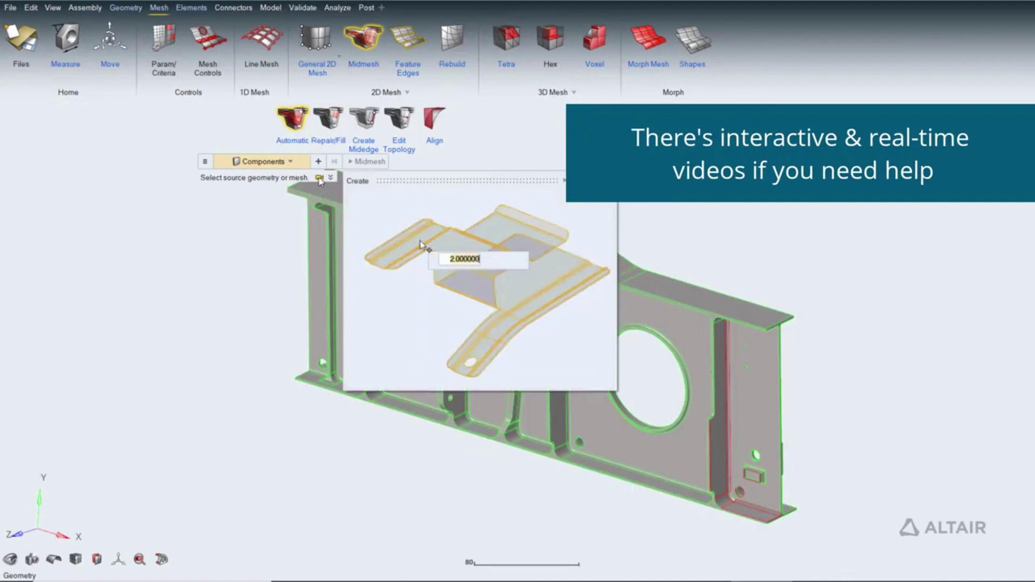
pyautogui.click(327, 121)
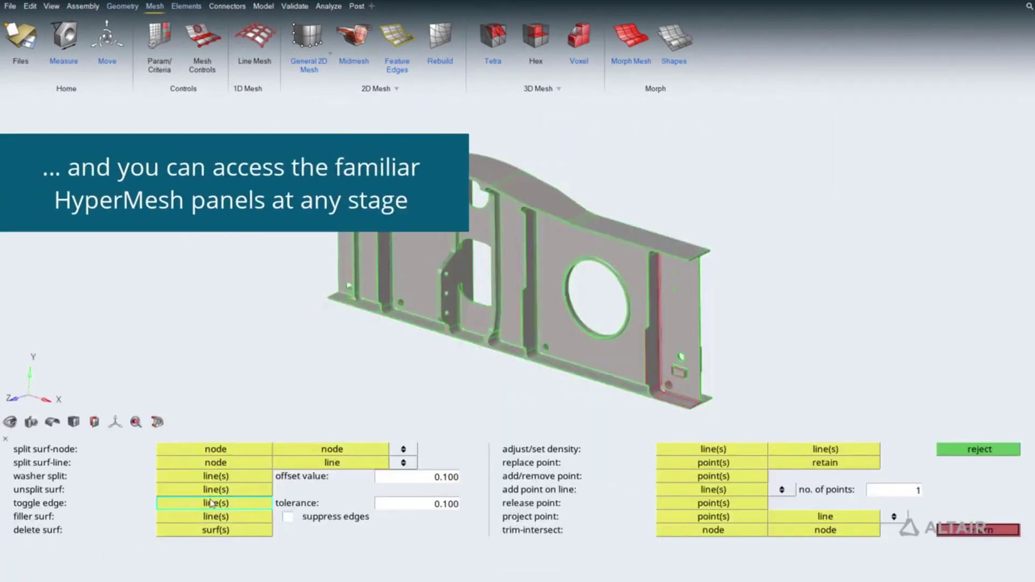
pyautogui.scroll(6, 638, 306)
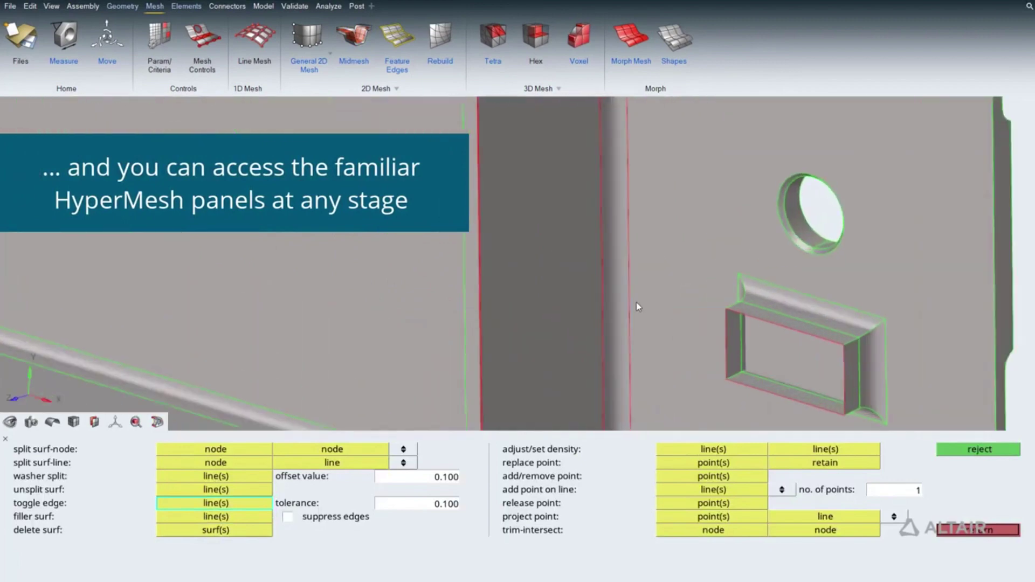
# Use toggle edge on the red free edge next to the rectangular cutout so it turns green.
pyautogui.click(602, 312)
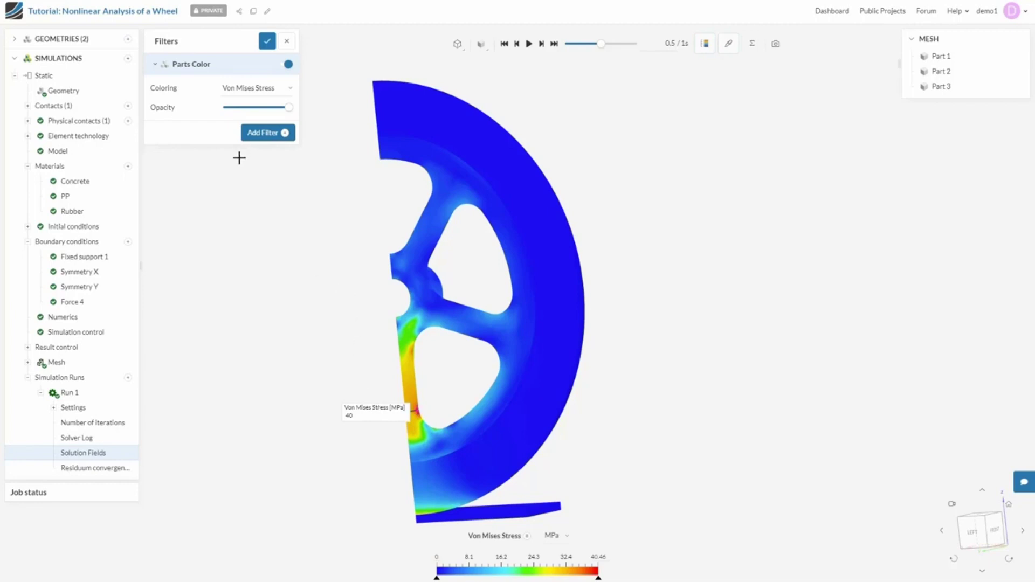
# Set Parts Color to Displacement Magnitude and add a Displacement result filter.
pyautogui.click(279, 94)
pyautogui.moveTo(270, 164)
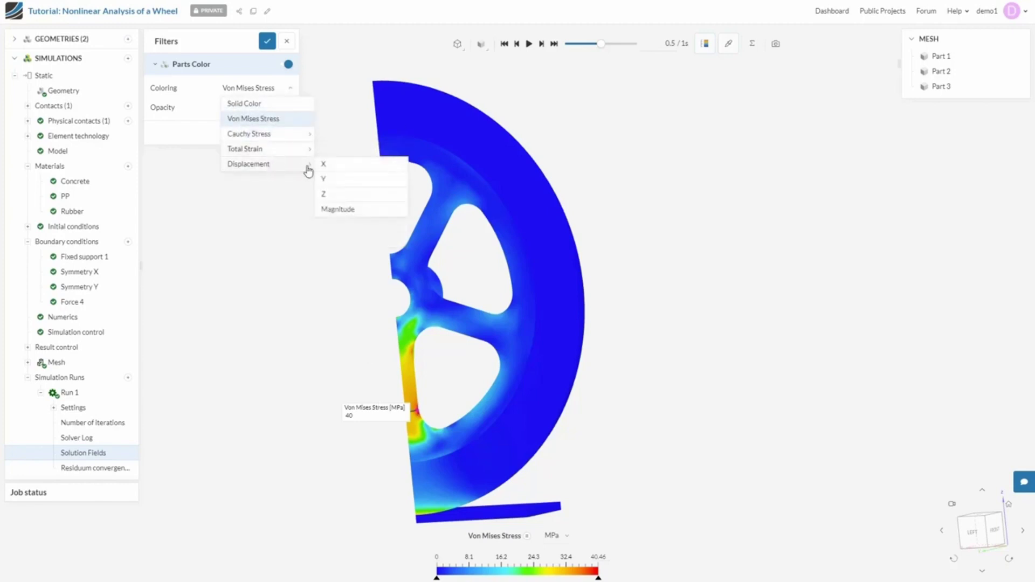
pyautogui.click(330, 210)
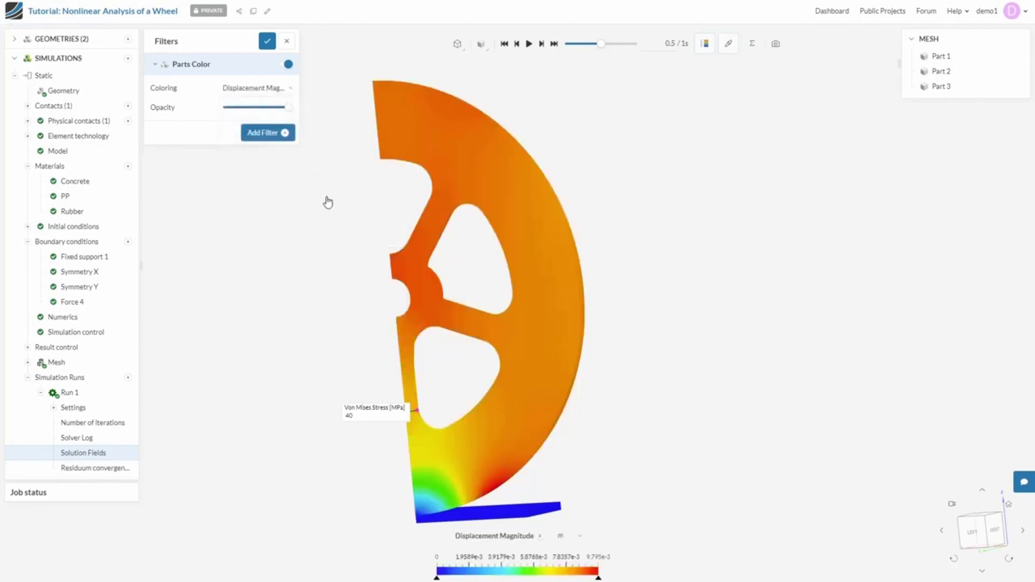
pyautogui.click(267, 134)
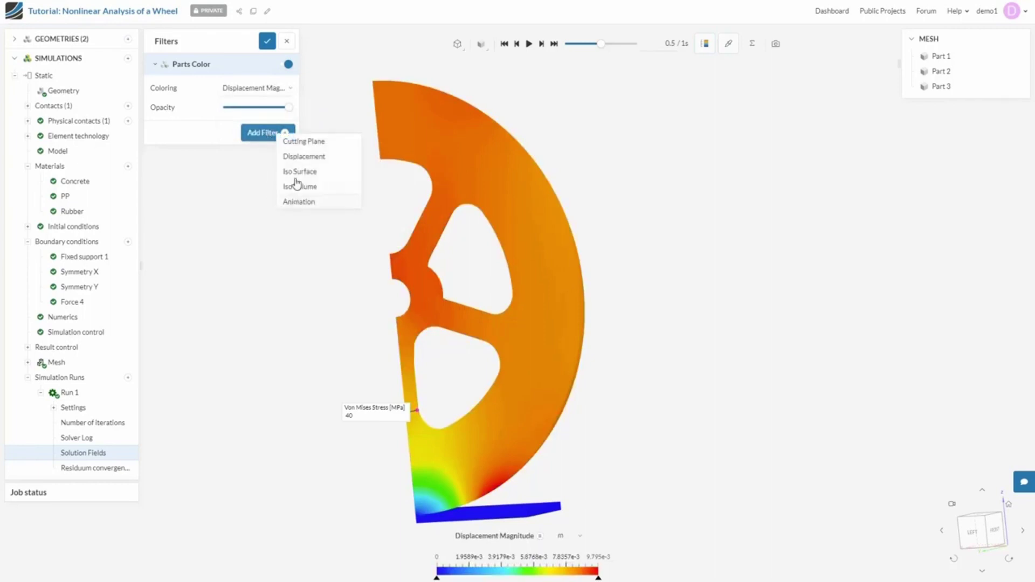
pyautogui.click(295, 156)
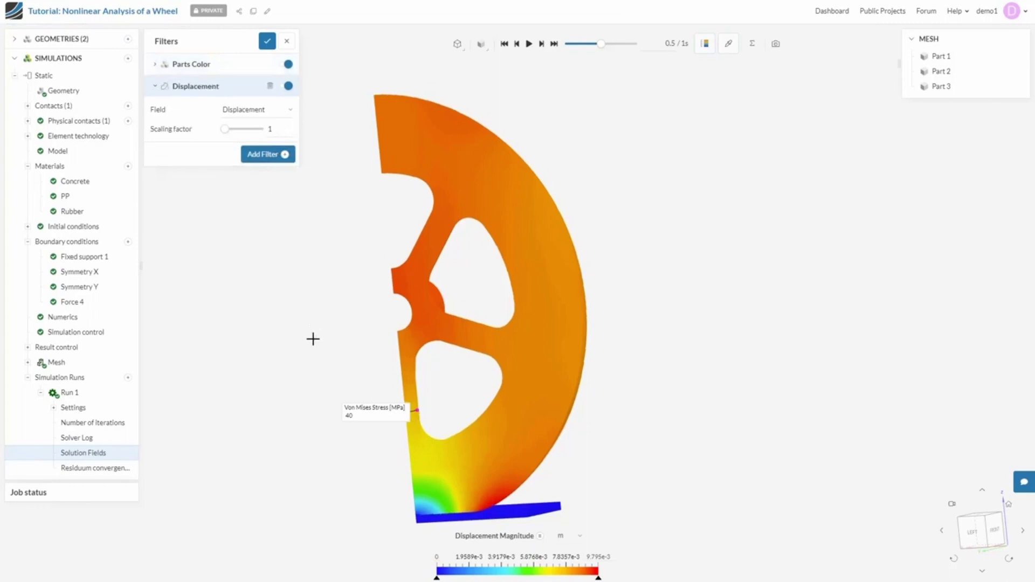
# Orbit the wheel to its right and left sides and change the legend unit from m to mm.
pyautogui.moveTo(313, 338); pyautogui.dragTo(769, 426)
pyautogui.click(965, 531)
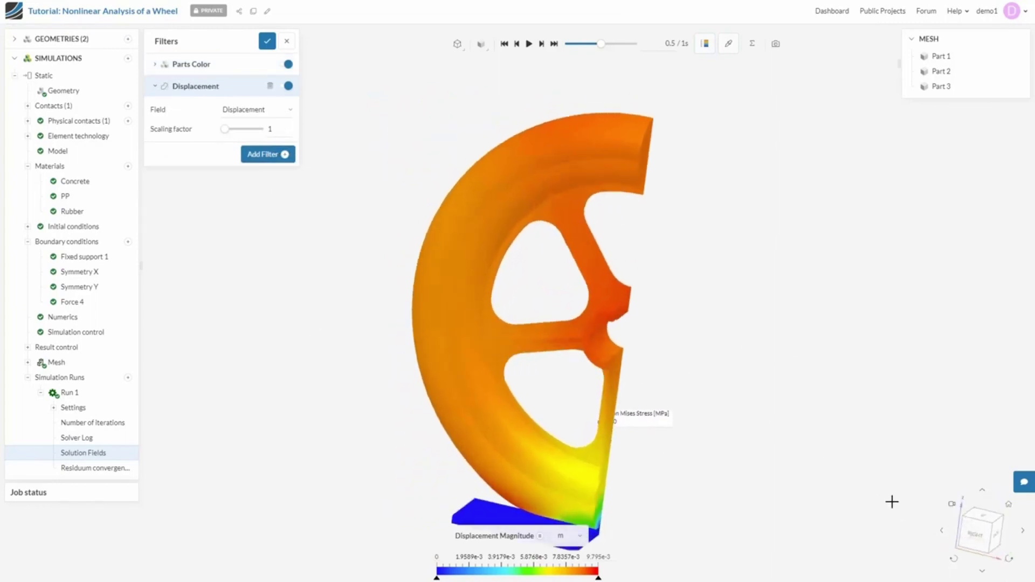
pyautogui.moveTo(635, 539); pyautogui.dragTo(635, 490)
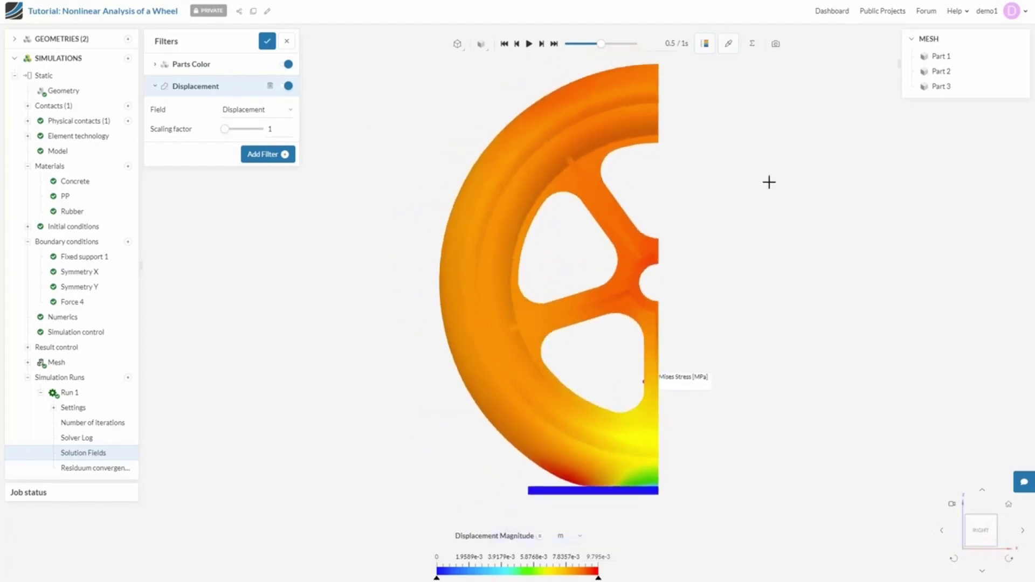
pyautogui.scroll(2, 596, 480)
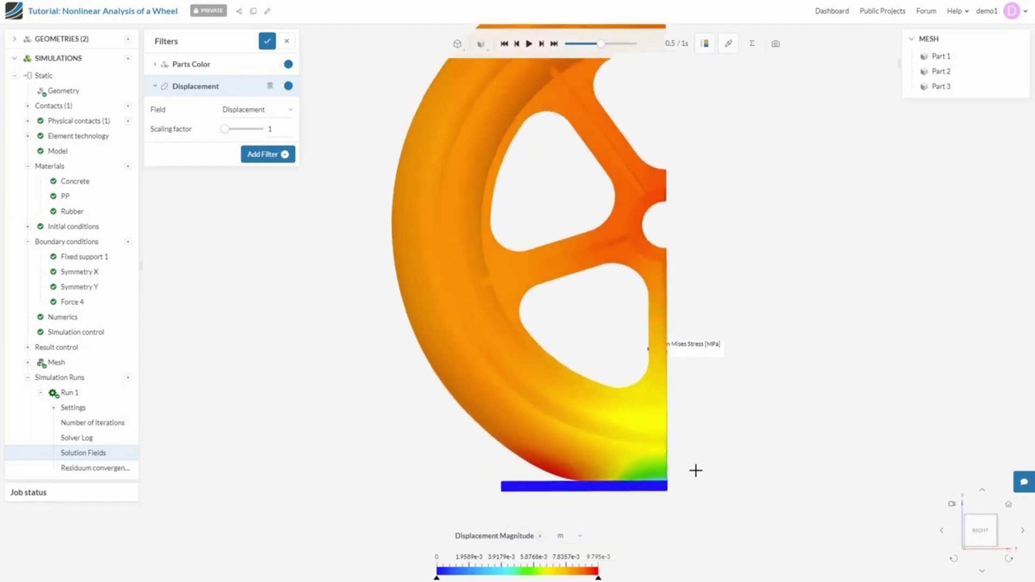
pyautogui.moveTo(696, 469); pyautogui.dragTo(515, 448)
pyautogui.moveTo(604, 443); pyautogui.dragTo(259, 462)
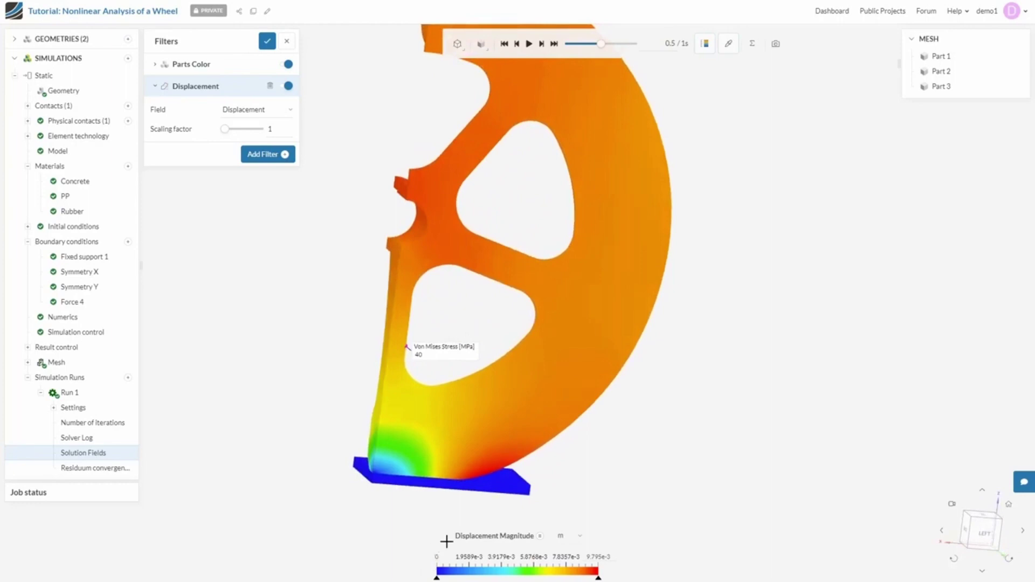
pyautogui.click(581, 537)
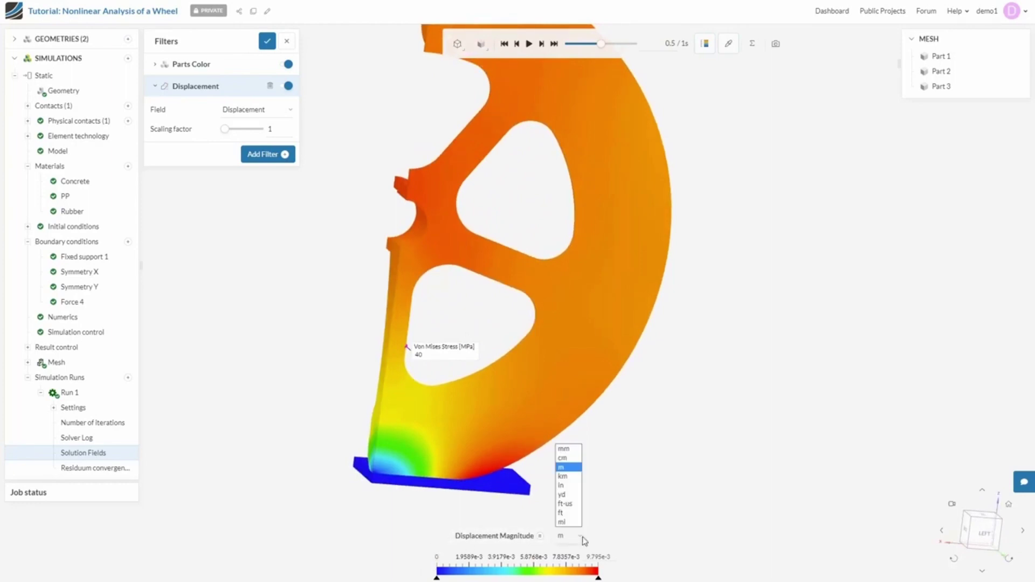
pyautogui.click(564, 449)
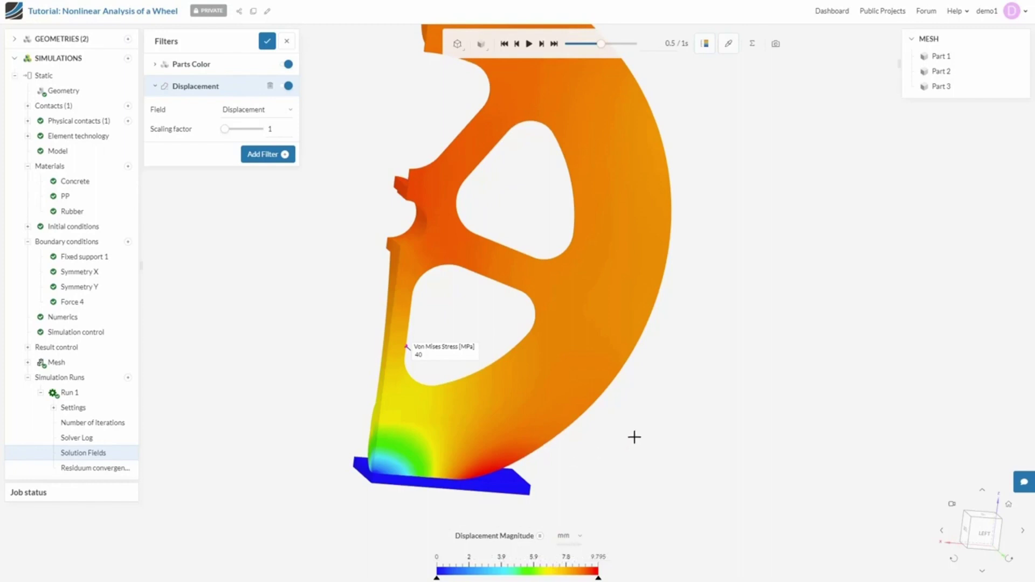
# Probe the displacement magnitude near the support and orbit round to the wheel's back.
pyautogui.moveTo(634, 437); pyautogui.dragTo(513, 396)
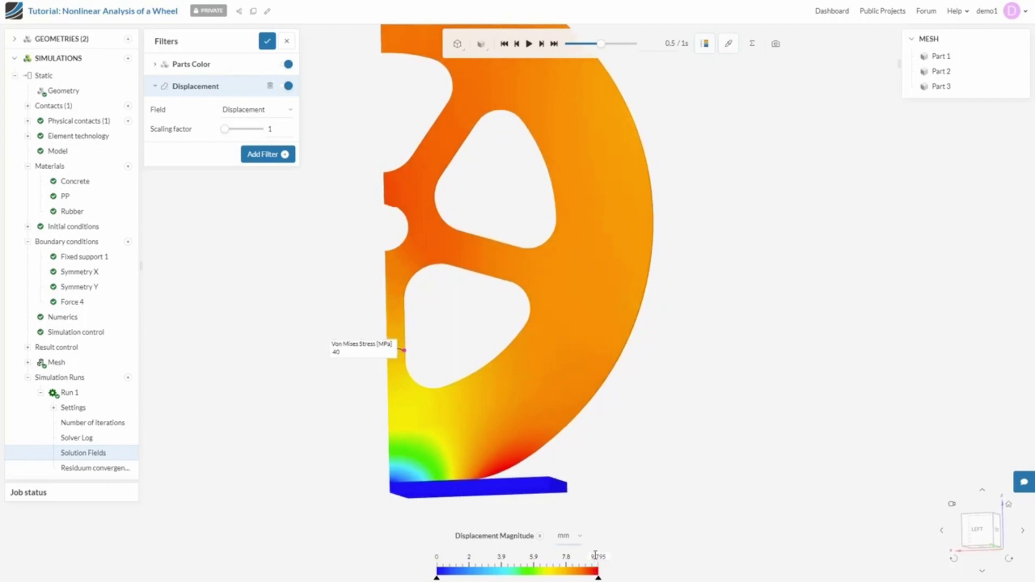
pyautogui.click(504, 458)
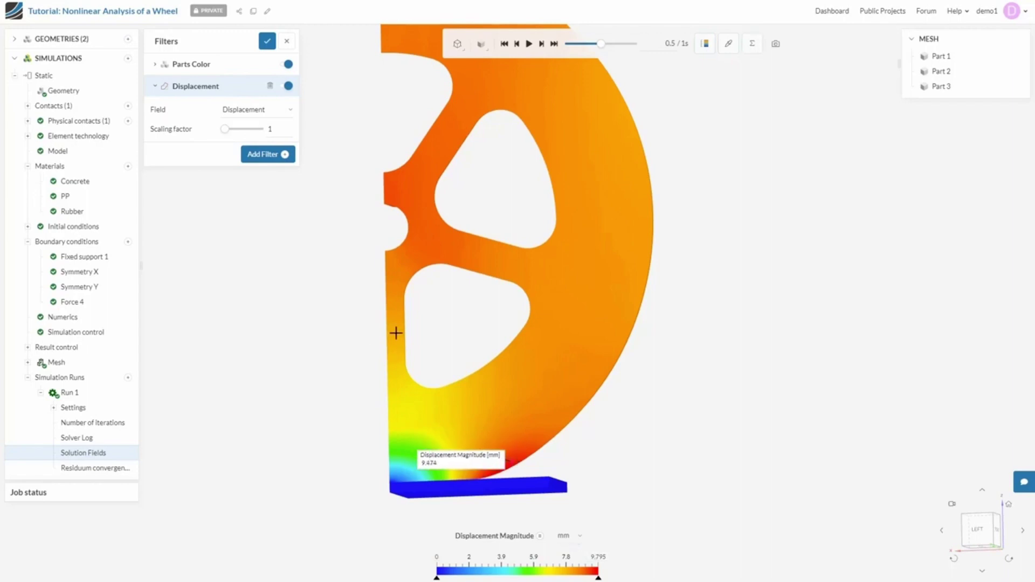
pyautogui.moveTo(364, 338); pyautogui.dragTo(602, 318)
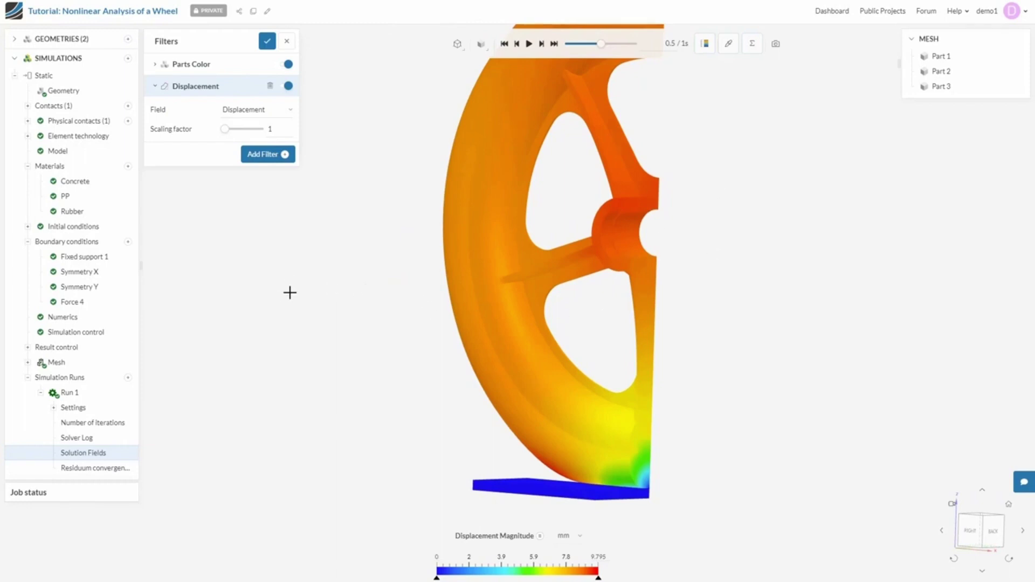
# Set the Parts Color colouring to Von Mises Stress and add an Animation filter.
pyautogui.click(156, 65)
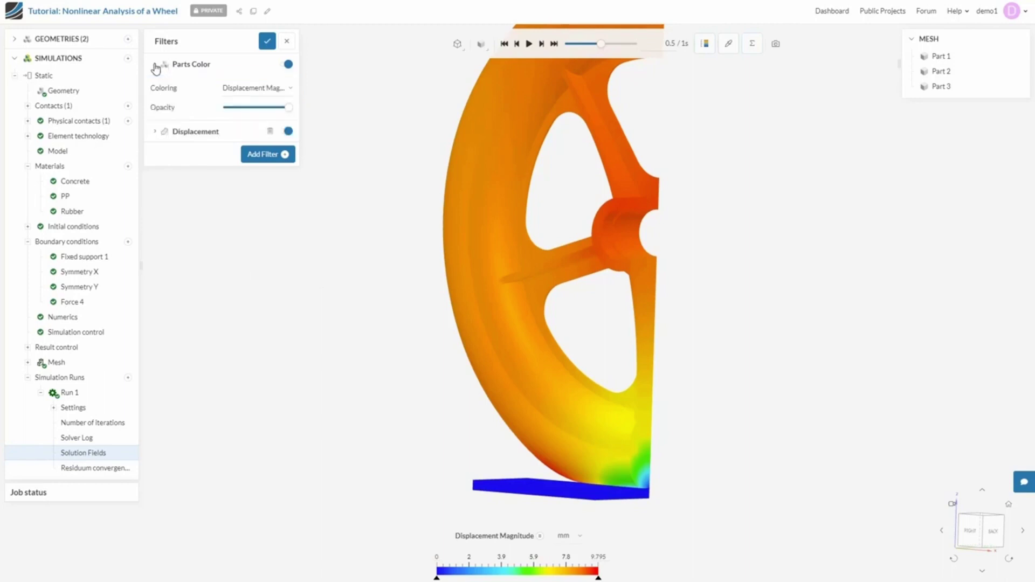
pyautogui.click(269, 90)
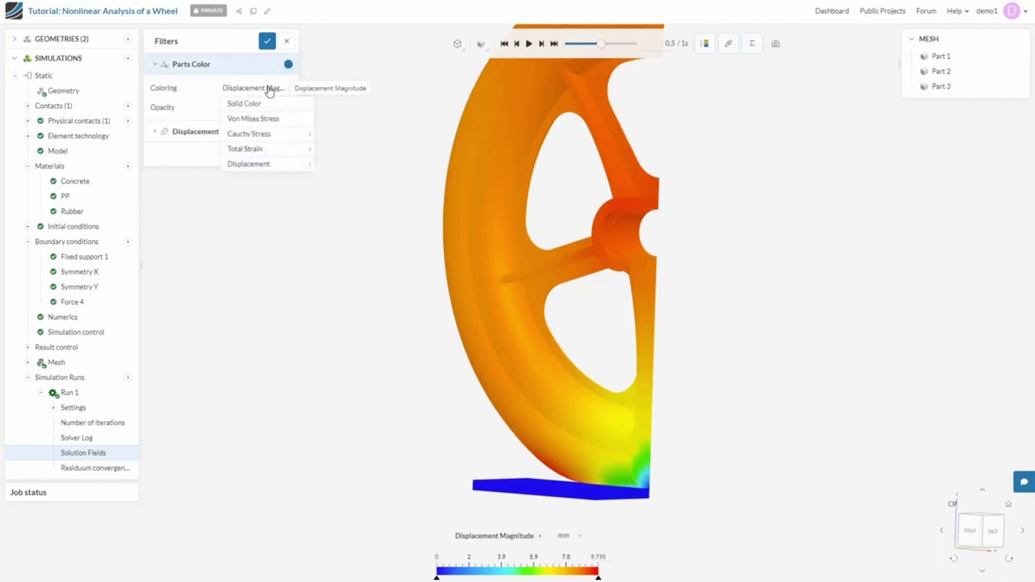
pyautogui.click(266, 117)
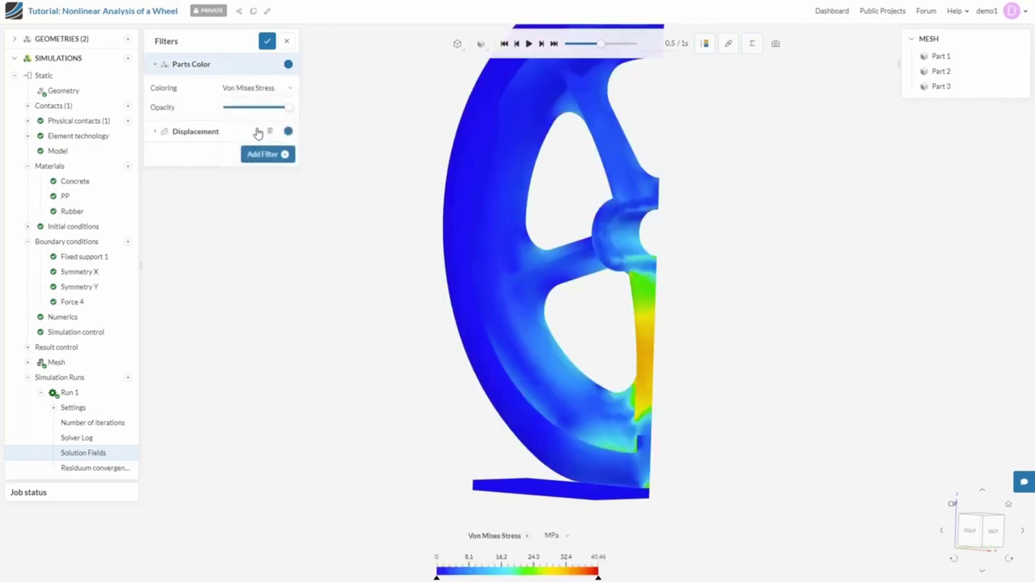
pyautogui.click(267, 155)
pyautogui.click(308, 208)
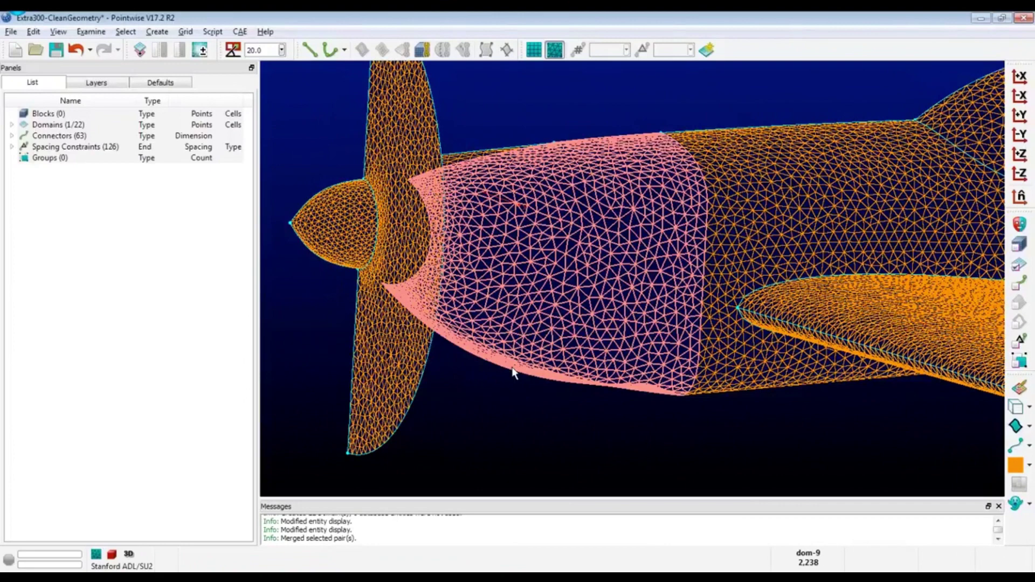
# Select domains dom-9 and dom-22 and give them a custom maximum edge length of 10 in Grid > Solve.
pyautogui.moveTo(511, 369); pyautogui.dragTo(490, 291)
pyautogui.click(501, 334)
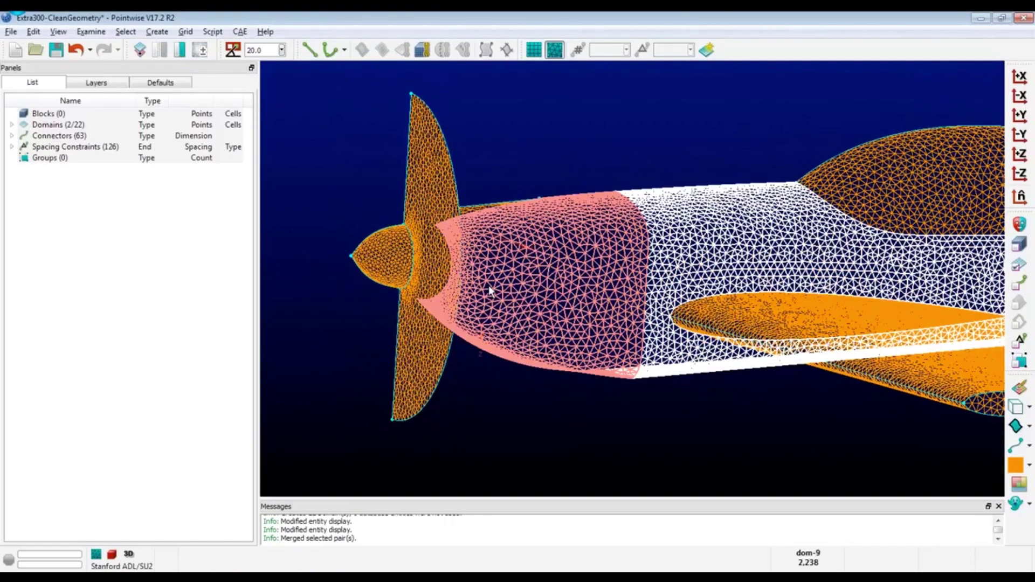
pyautogui.scroll(3, 511, 282)
pyautogui.click(184, 31)
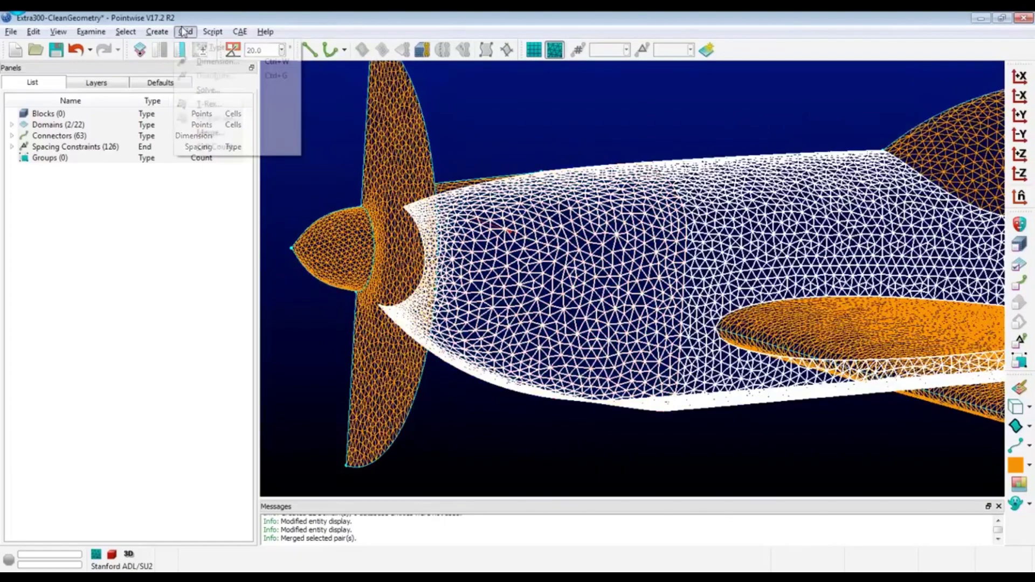
pyautogui.click(206, 89)
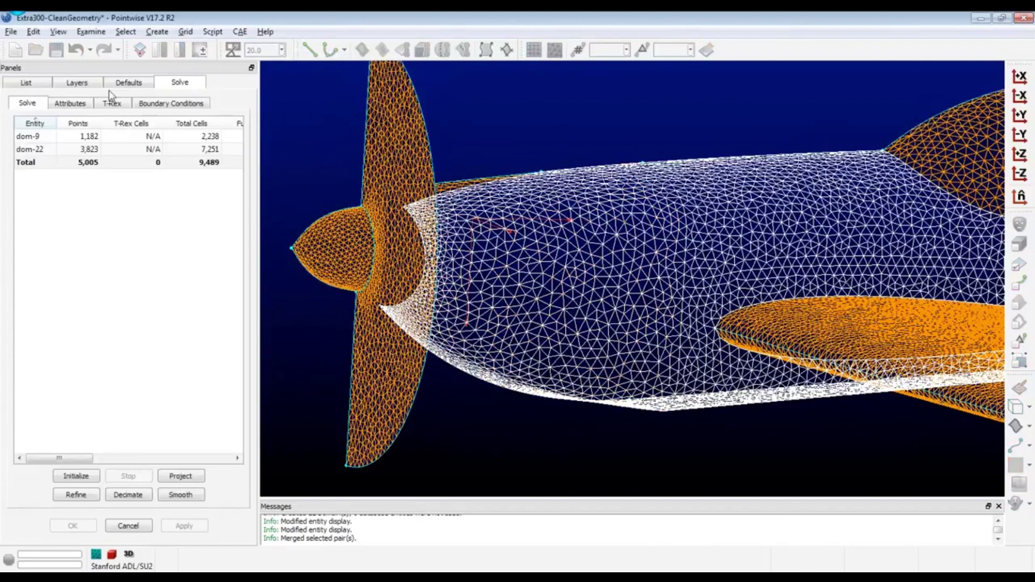
pyautogui.click(70, 103)
pyautogui.click(115, 457)
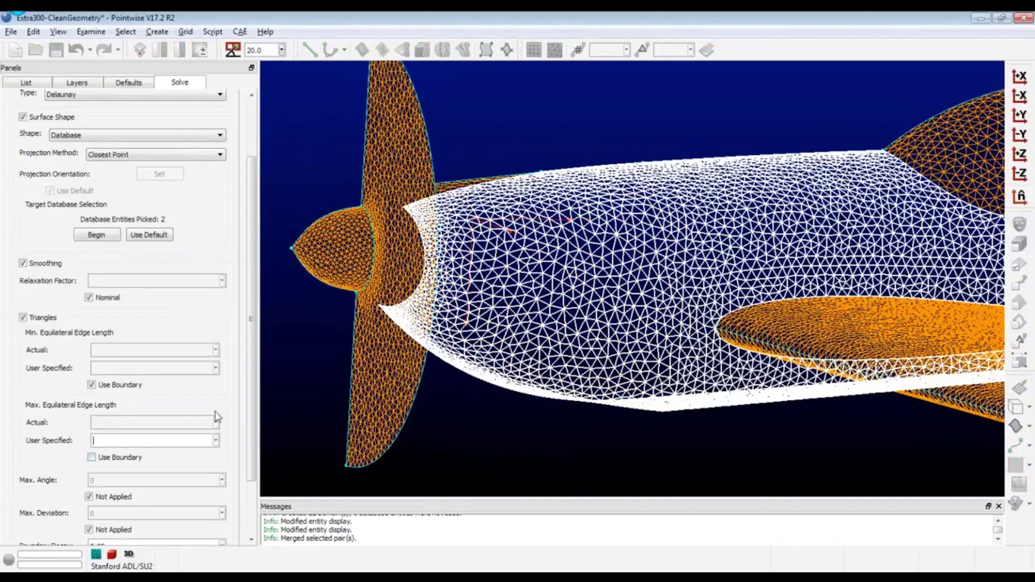
pyautogui.write('10')
# Refine the surface mesh of both domains and accept it with OK.
pyautogui.scroll(5, 212, 357)
pyautogui.click(27, 103)
pyautogui.click(76, 495)
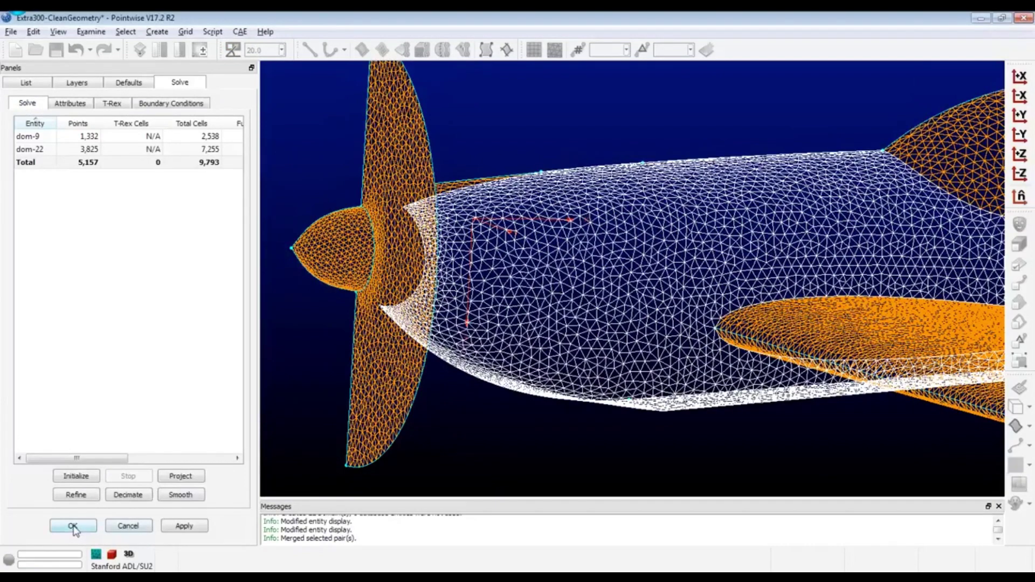
pyautogui.click(74, 526)
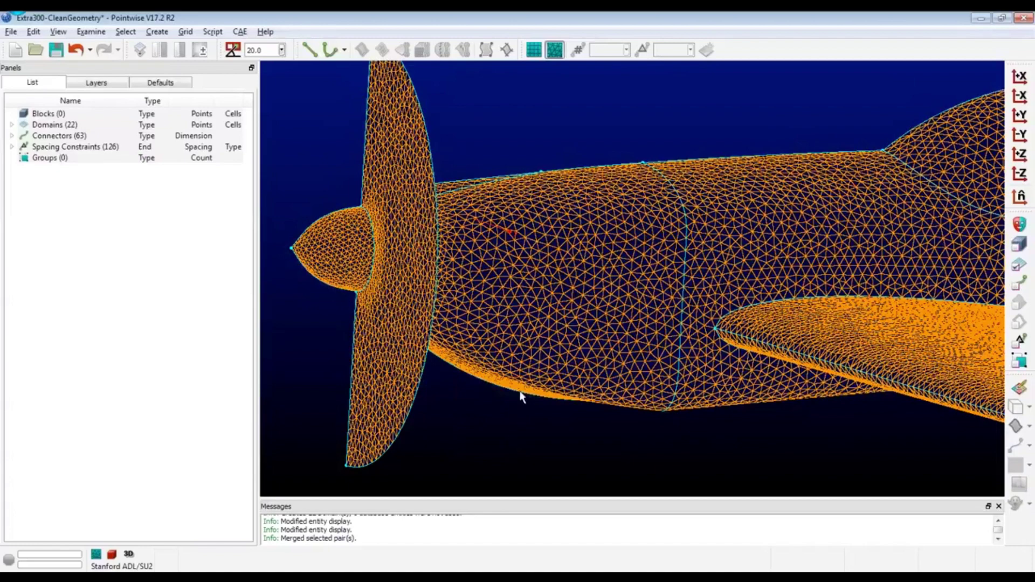
pyautogui.scroll(-5, 648, 357)
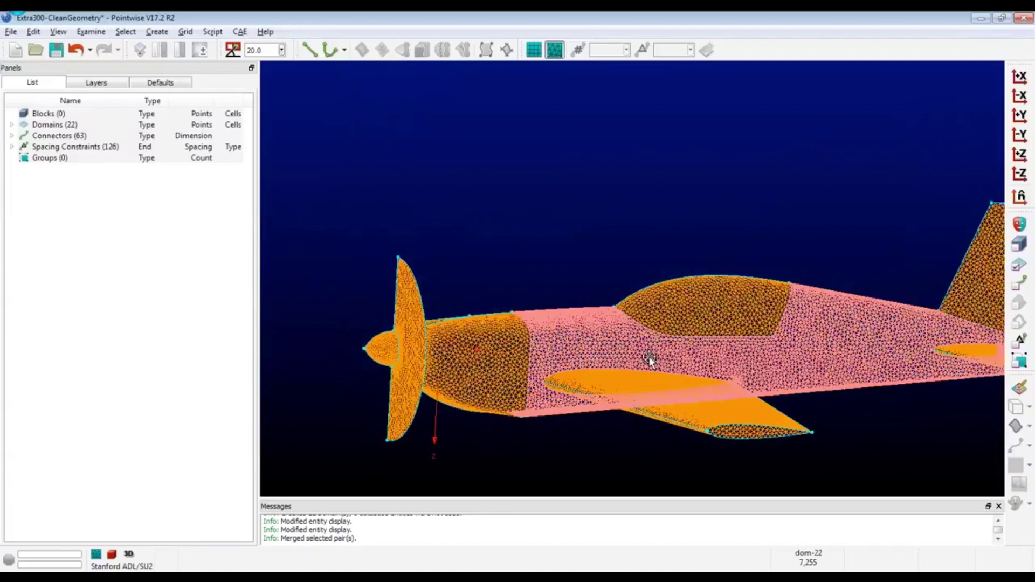
pyautogui.moveTo(649, 357); pyautogui.dragTo(632, 452)
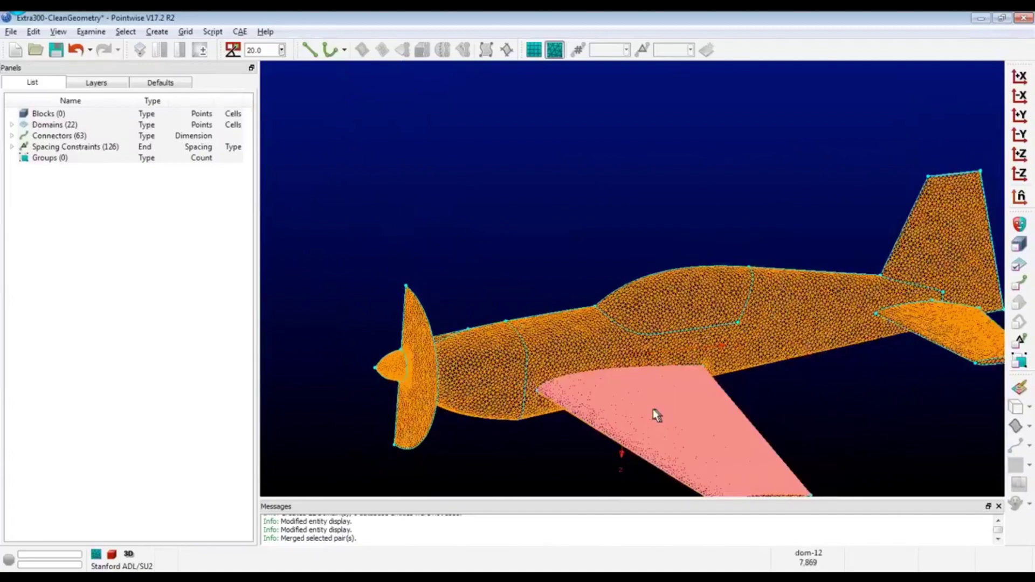
pyautogui.moveTo(654, 416); pyautogui.dragTo(509, 308)
pyautogui.scroll(5, 509, 308)
pyautogui.scroll(-3, 572, 353)
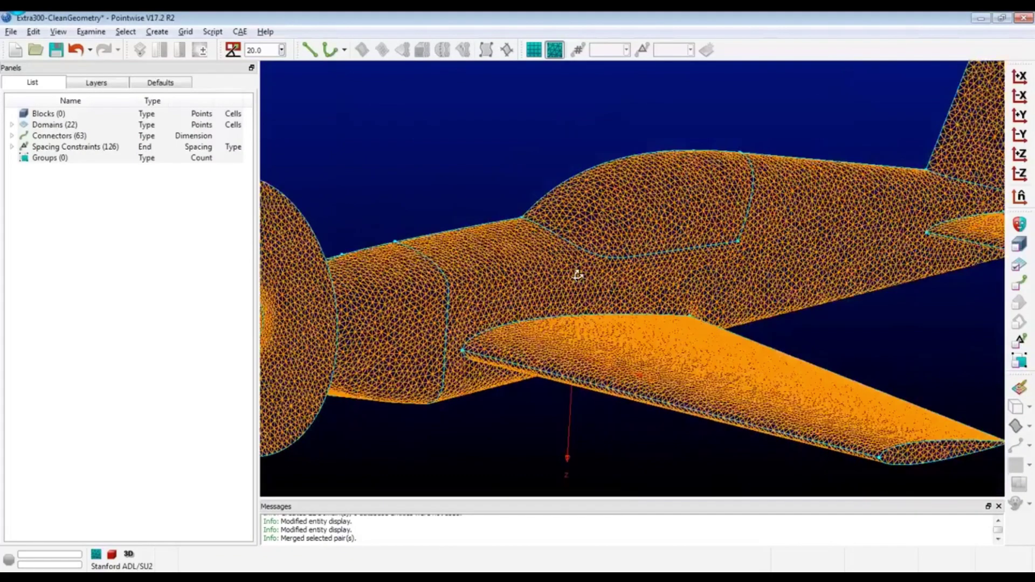
pyautogui.moveTo(578, 275)
pyautogui.mouseDown()
pyautogui.moveTo(568, 238)
pyautogui.moveTo(562, 285)
pyautogui.mouseUp()
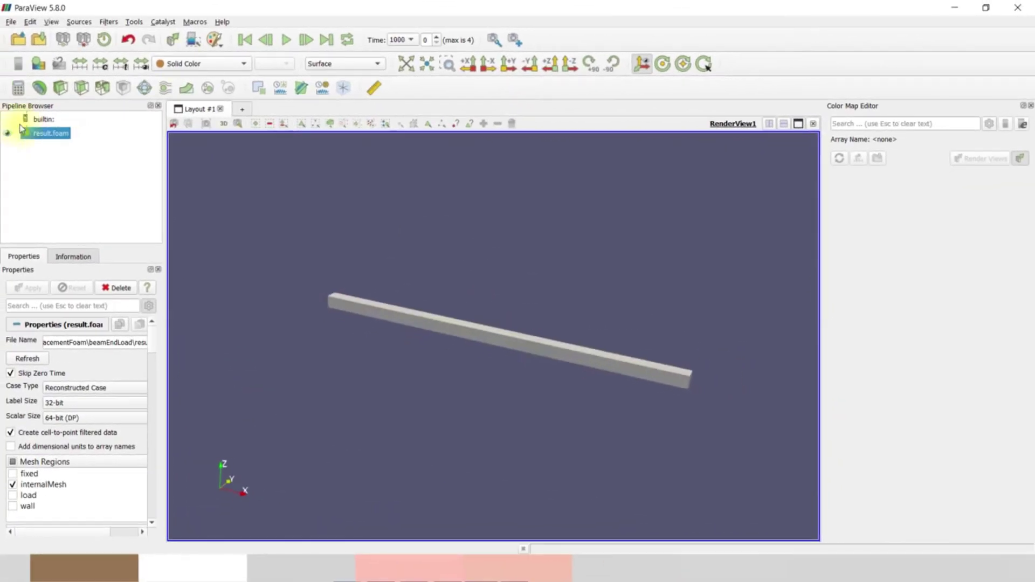
# Colour the beam by displacement D and apply the jet colour map preset.
pyautogui.click(194, 63)
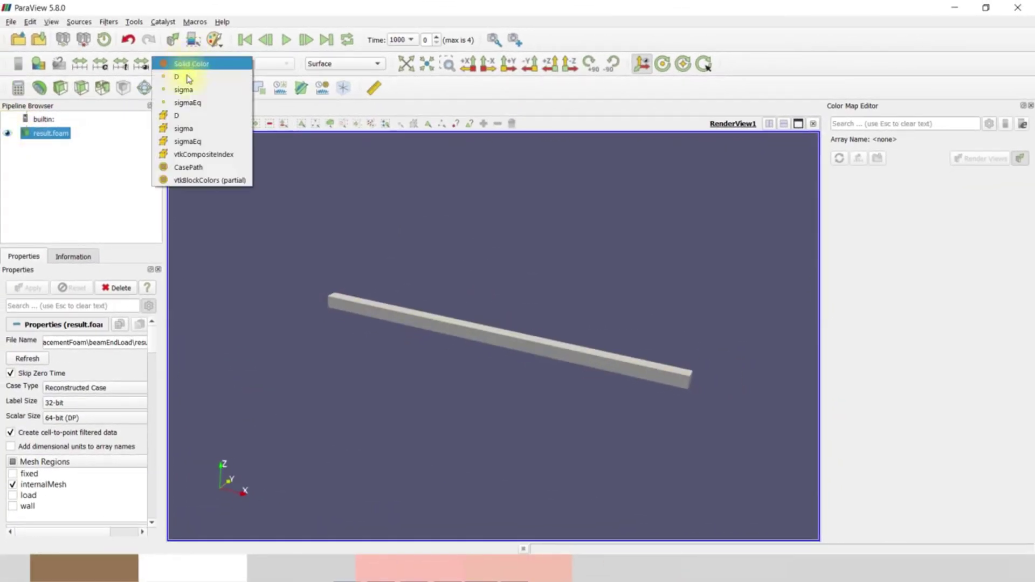
pyautogui.click(184, 81)
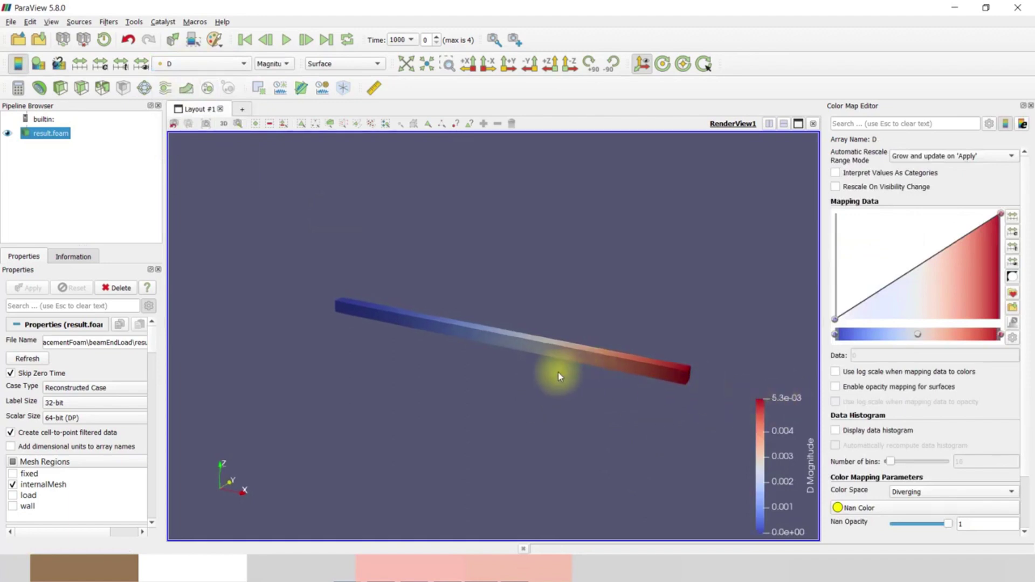
pyautogui.click(1012, 295)
pyautogui.click(583, 395)
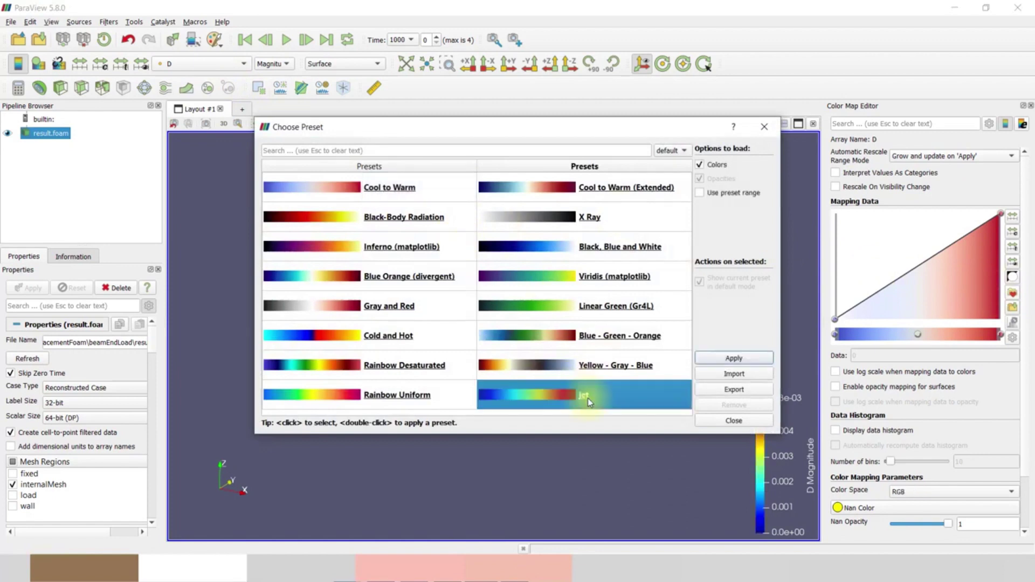
pyautogui.click(733, 358)
pyautogui.click(734, 421)
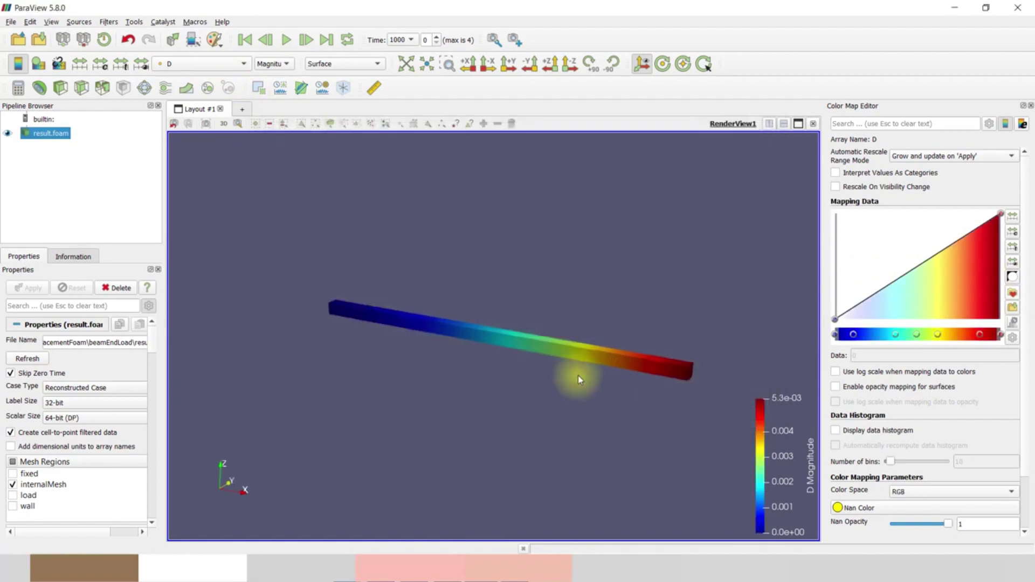
pyautogui.moveTo(543, 374); pyautogui.dragTo(388, 135)
# Set the representation to Surface With Edges to reveal the beam's mesh cells.
pyautogui.click(341, 65)
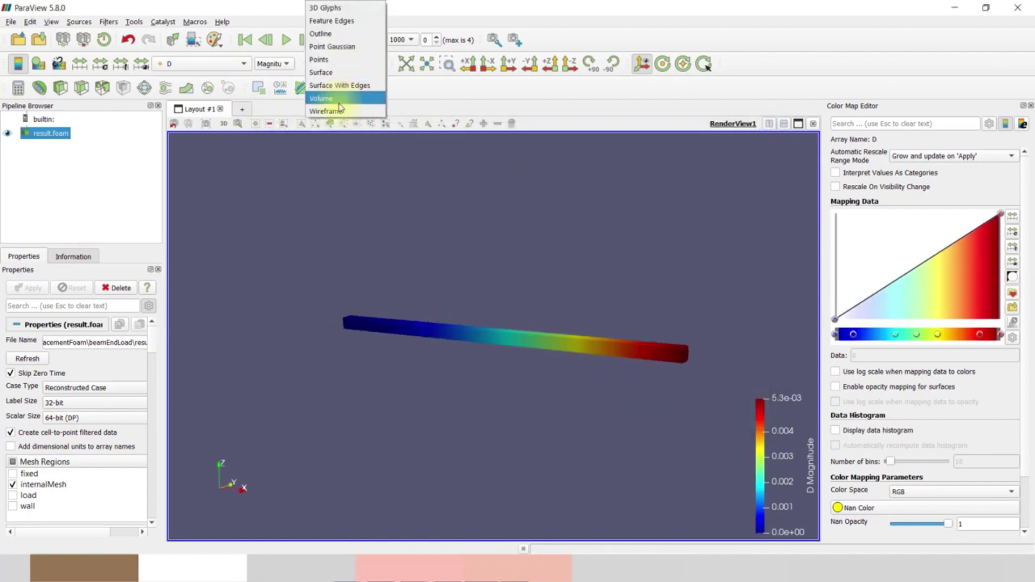
pyautogui.click(344, 87)
pyautogui.moveTo(566, 443); pyautogui.dragTo(564, 430)
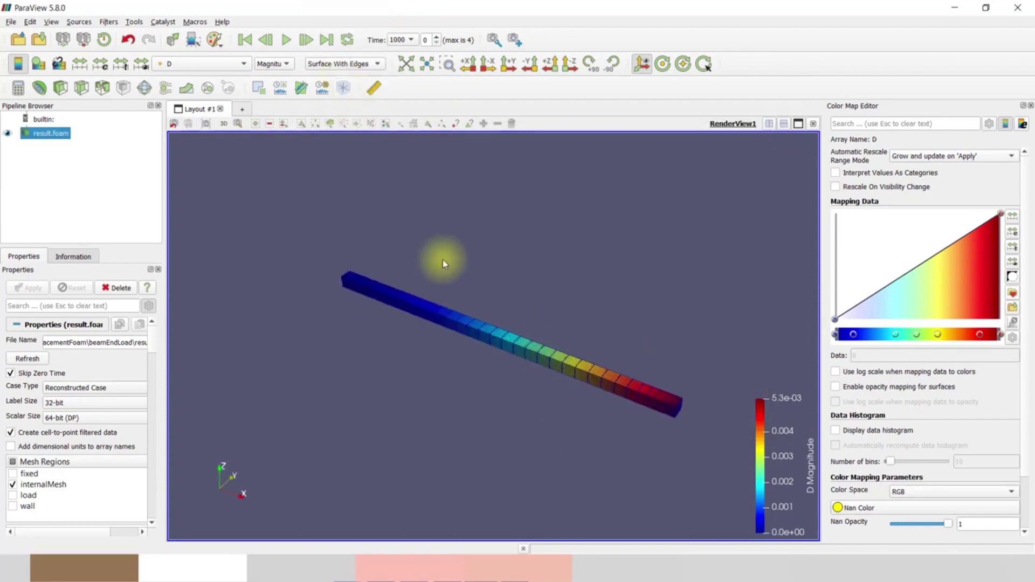
# Colour the beam by sigmaEq and apply the jet colour map preset.
pyautogui.click(217, 64)
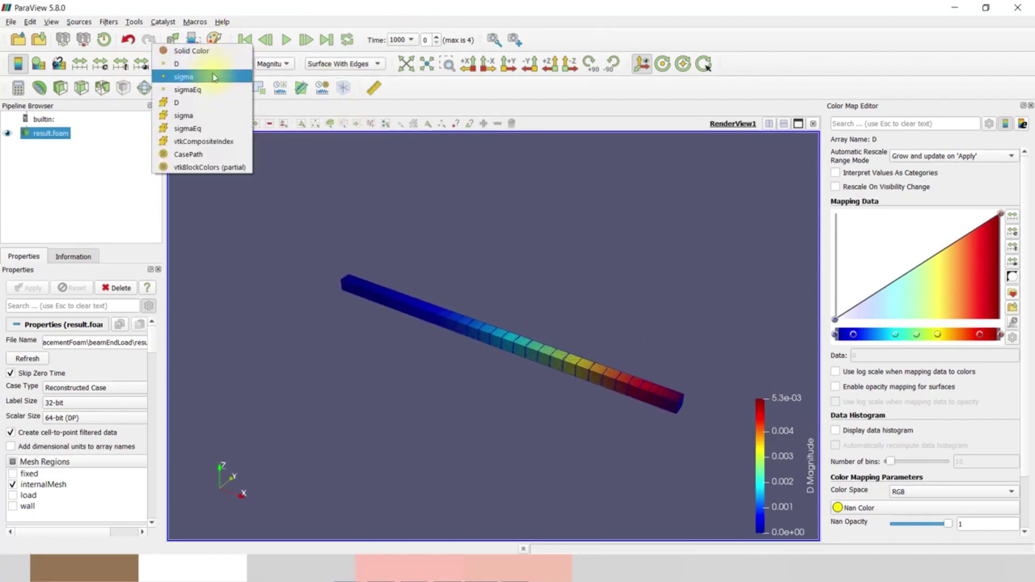
pyautogui.click(189, 89)
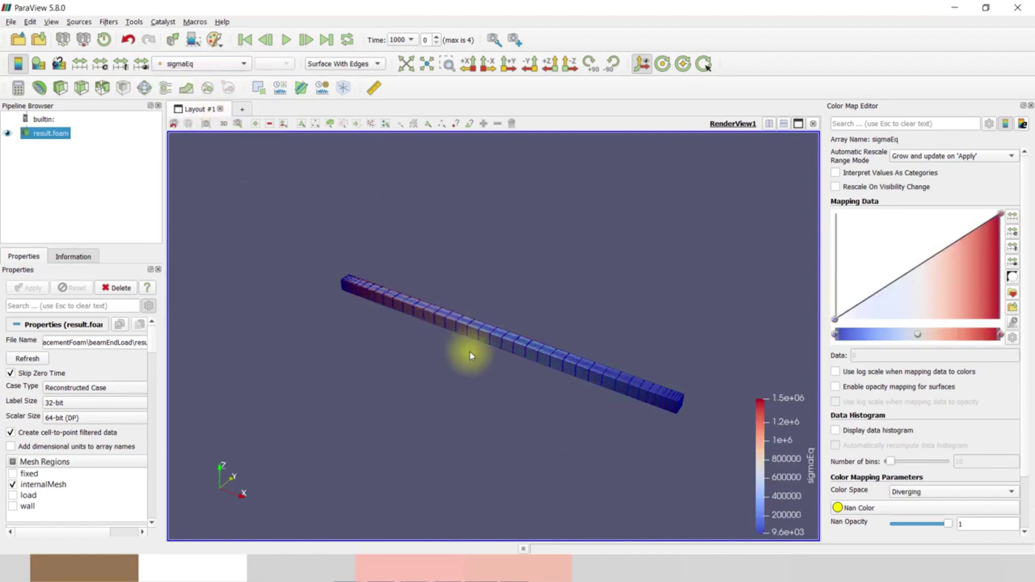
pyautogui.moveTo(469, 352); pyautogui.dragTo(351, 307)
pyautogui.scroll(5, 351, 307)
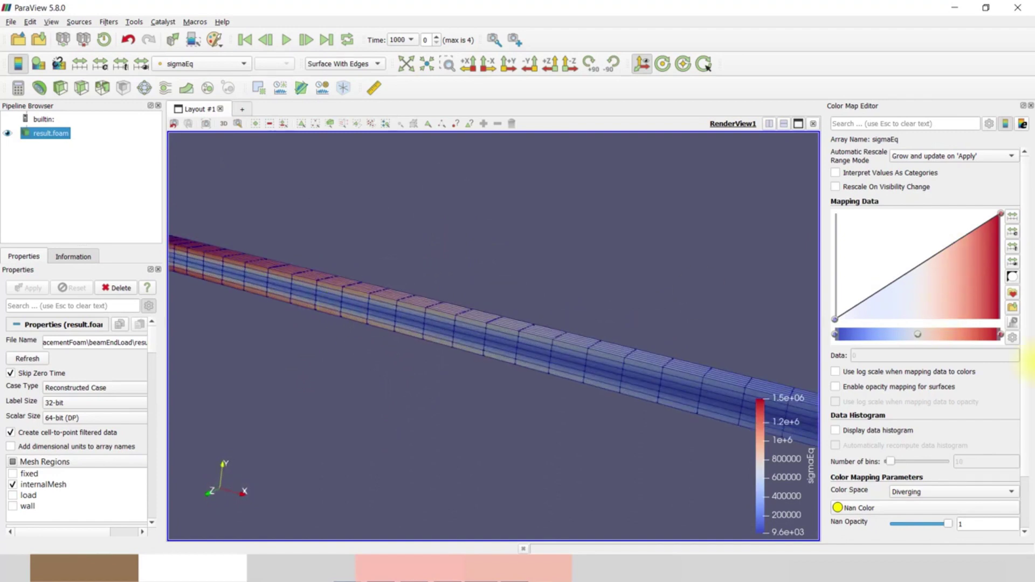
pyautogui.click(1011, 294)
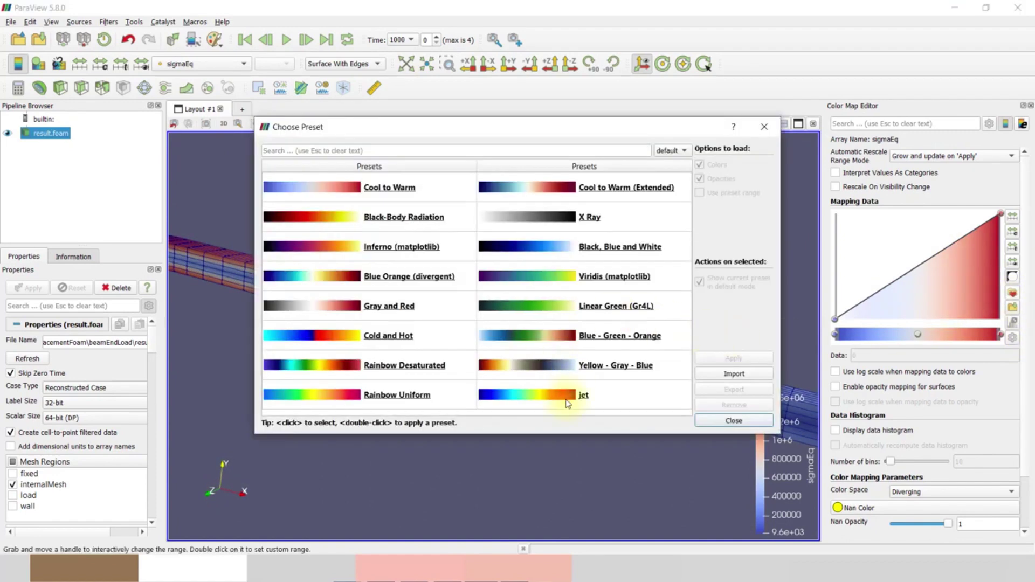
pyautogui.doubleClick(561, 396)
pyautogui.click(733, 420)
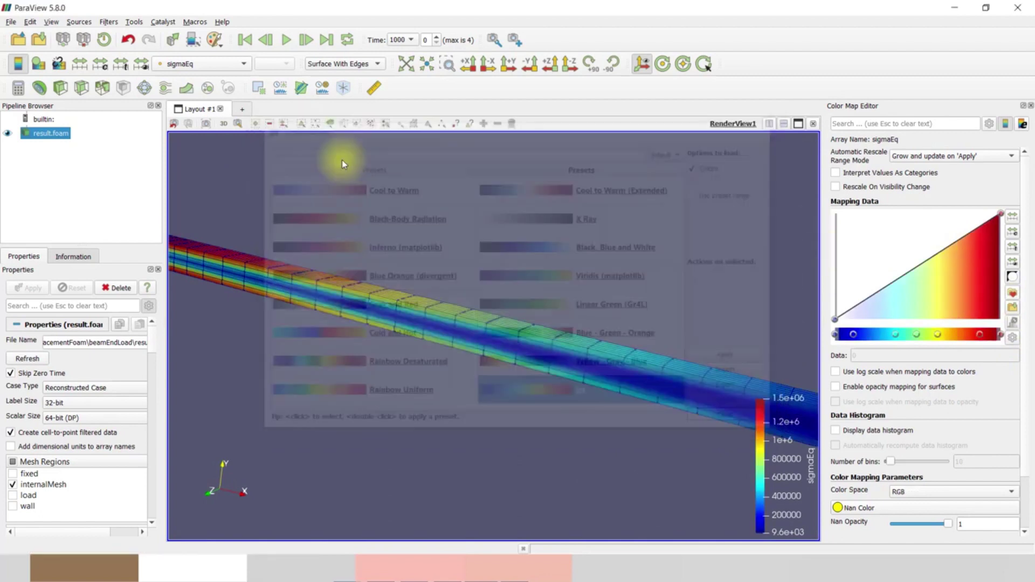
# Switch the representation back to Surface and tilt the beam to show its end face.
pyautogui.click(353, 64)
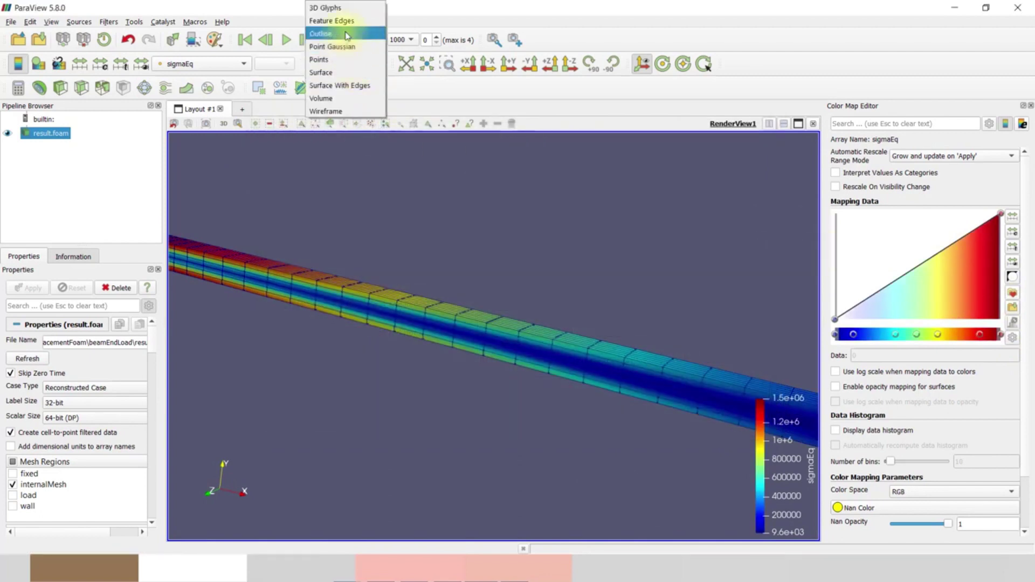
pyautogui.click(343, 72)
pyautogui.moveTo(346, 289); pyautogui.dragTo(243, 283)
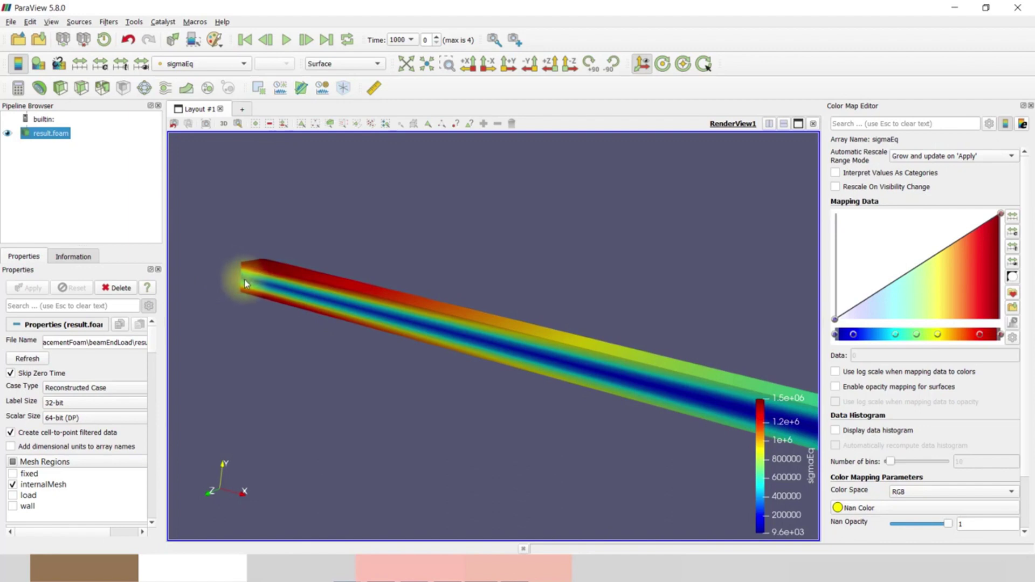
pyautogui.moveTo(247, 278)
pyautogui.mouseDown()
pyautogui.moveTo(275, 284)
pyautogui.moveTo(268, 281)
pyautogui.mouseUp()
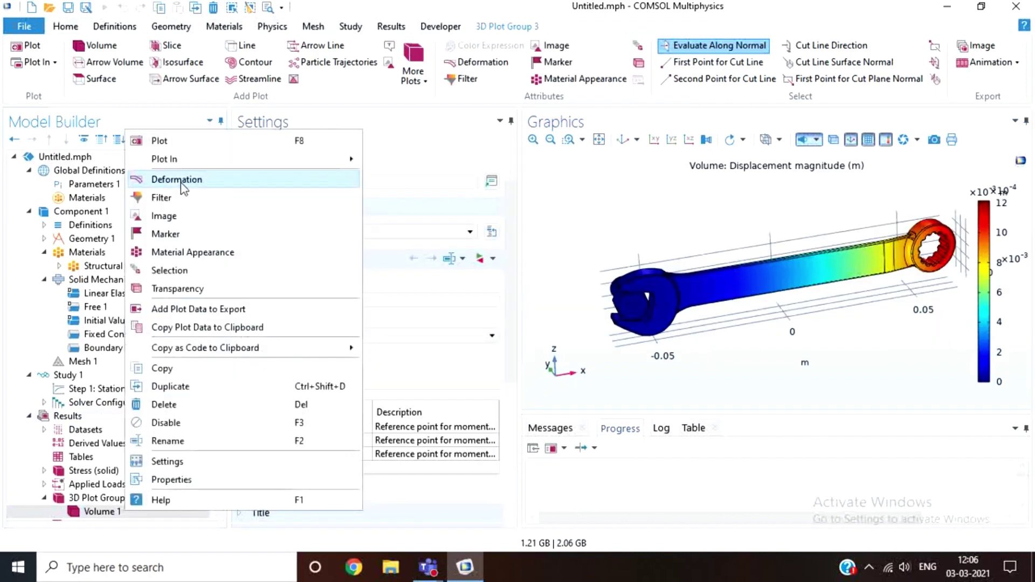
# Add a Deformation (u, v, w) to the wrench's Volume 1 plot, leaving the scale factor automatic.
pyautogui.click(182, 184)
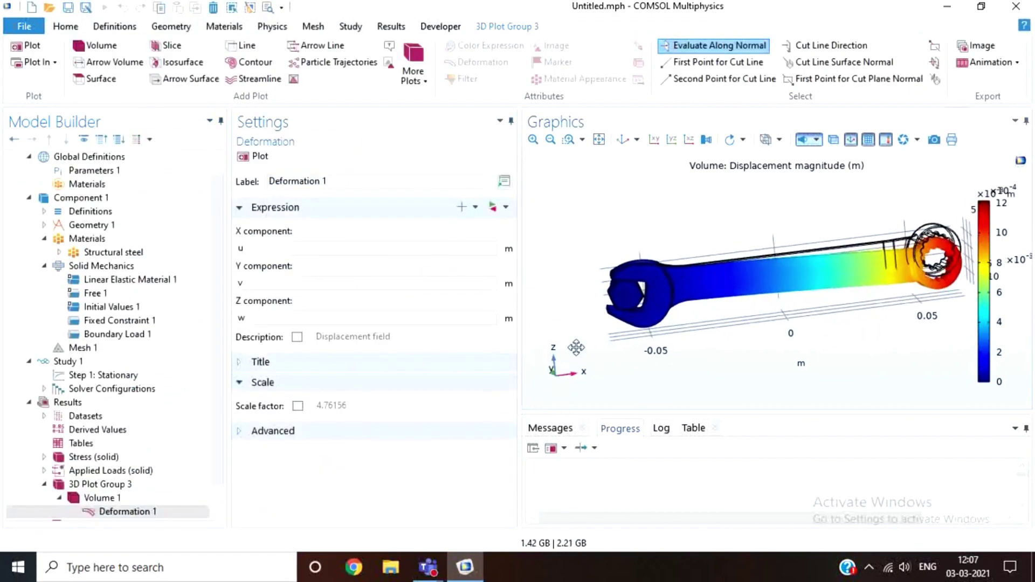
pyautogui.click(297, 407)
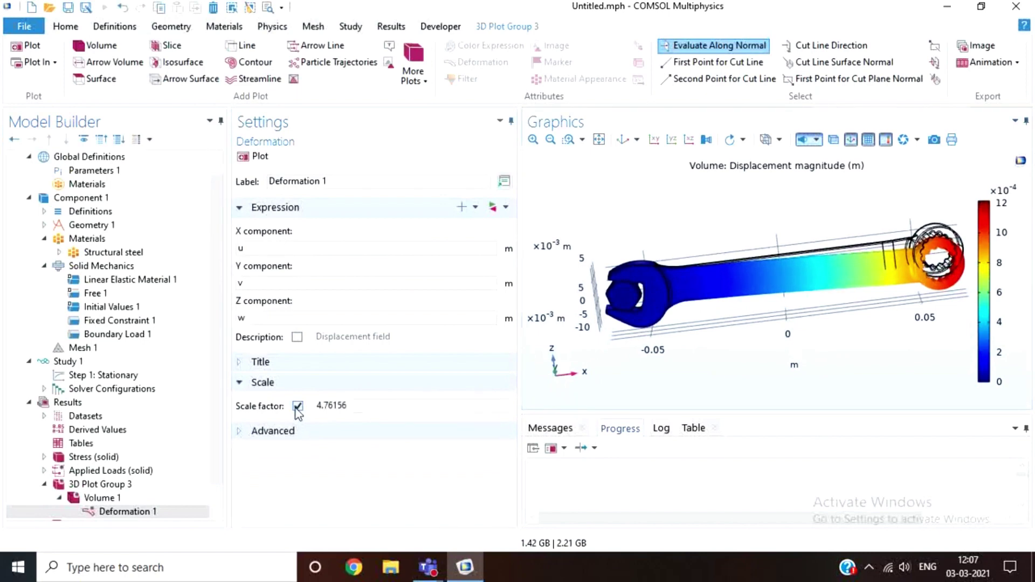
pyautogui.click(298, 407)
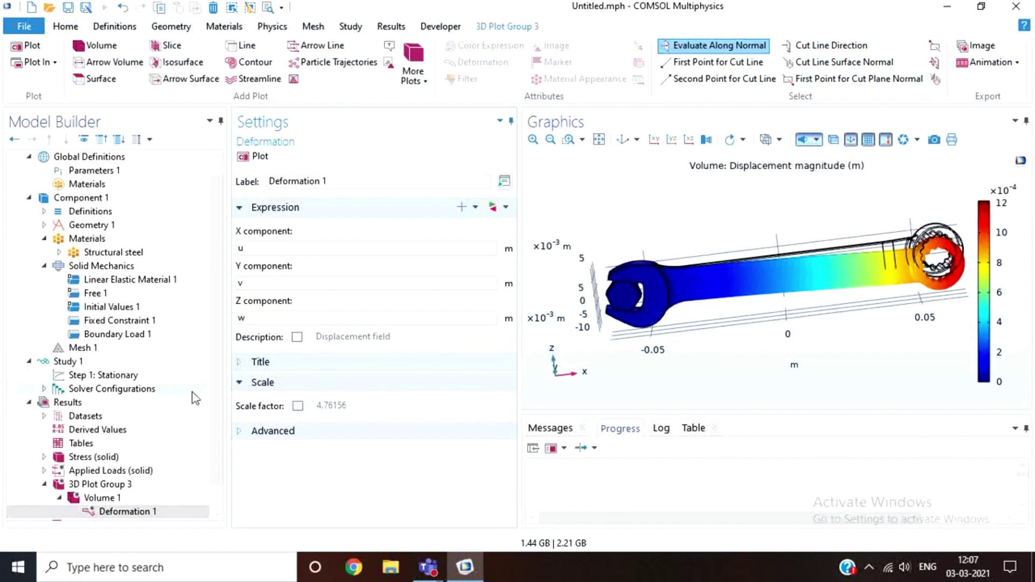
pyautogui.scroll(-1, 214, 464)
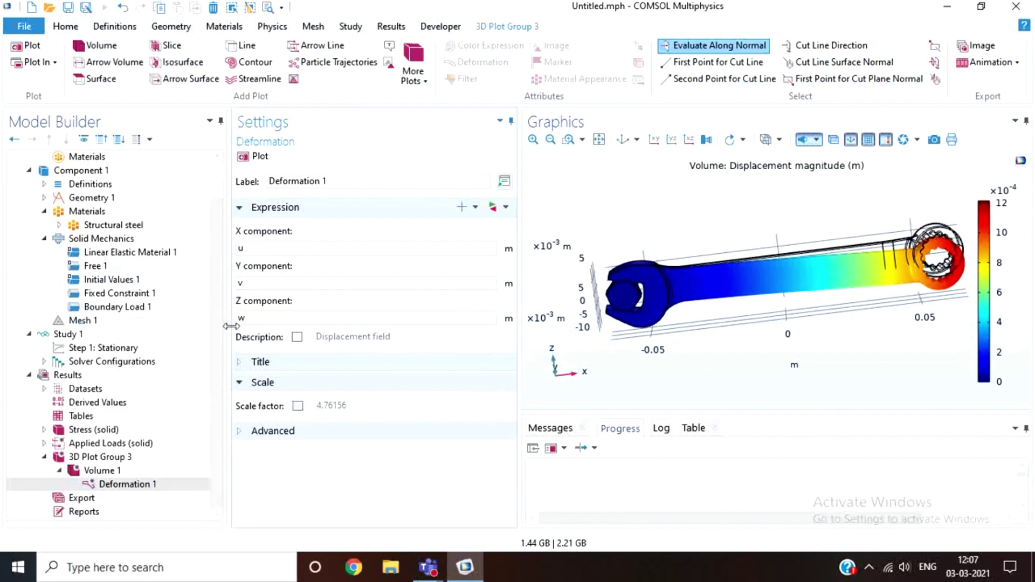
pyautogui.scroll(1, 214, 280)
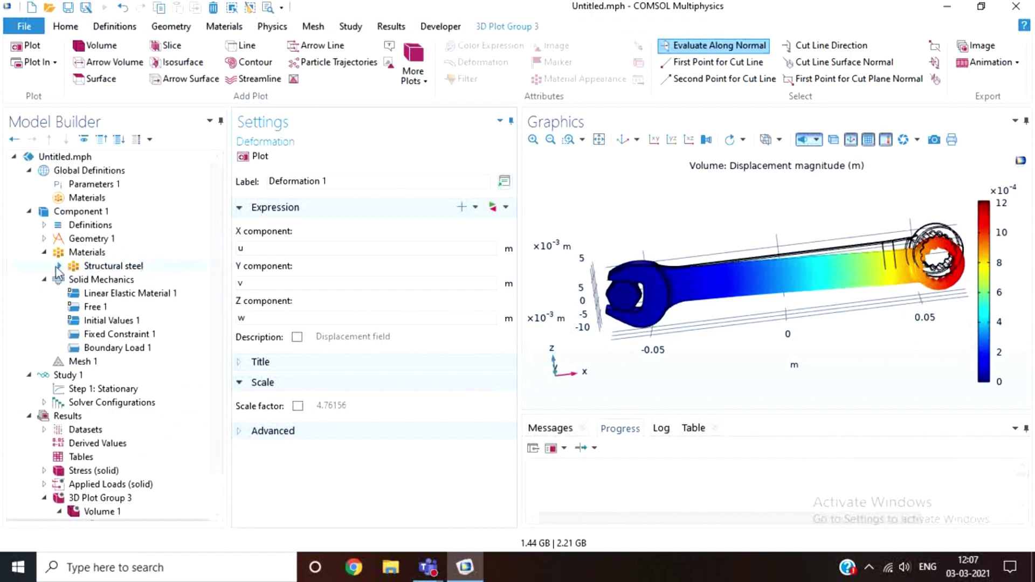
# Set Structural steel's density to 8000 kg/m³, then show the Step 1: Stationary settings.
pyautogui.click(98, 267)
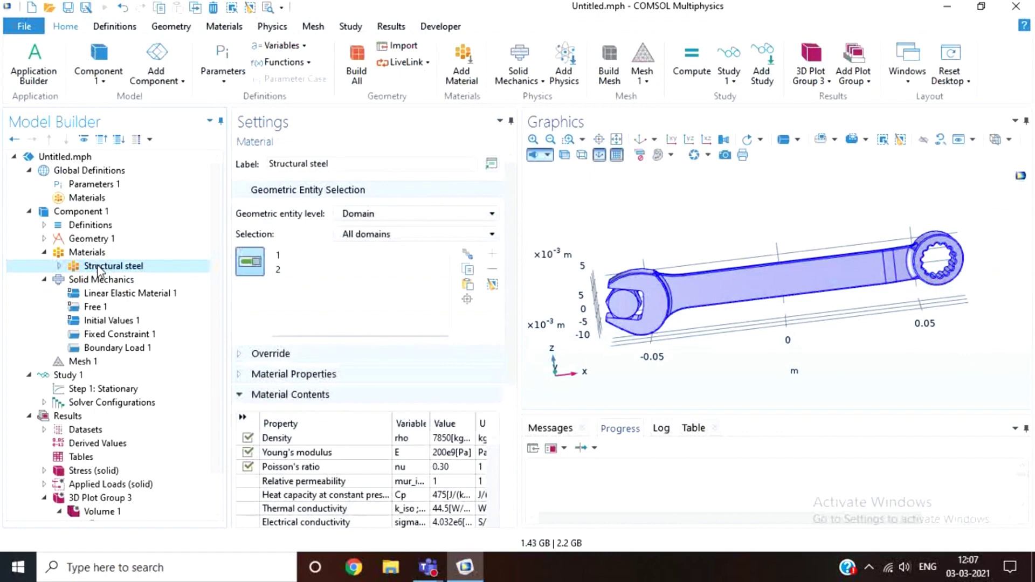
pyautogui.click(89, 298)
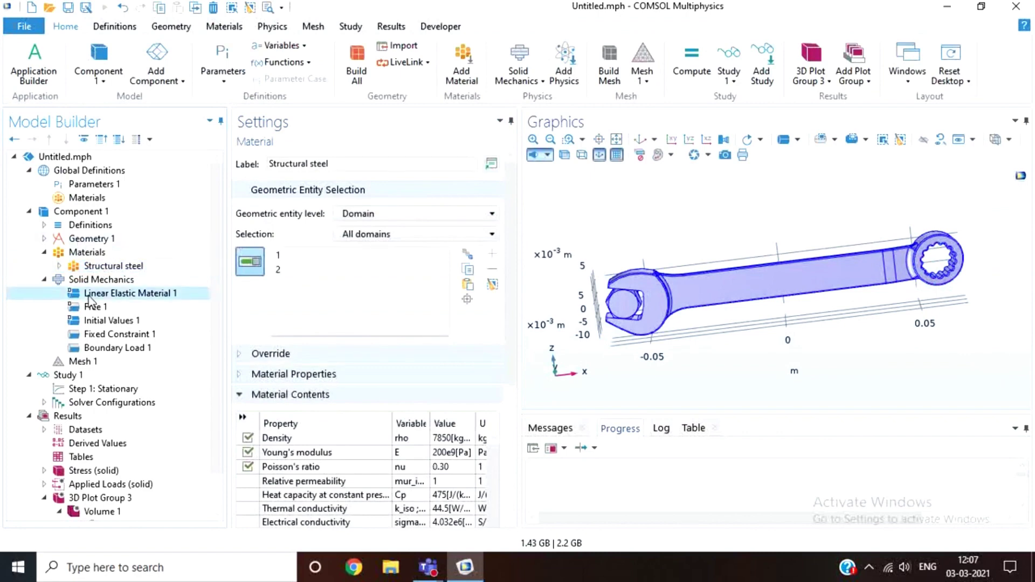
pyautogui.click(86, 268)
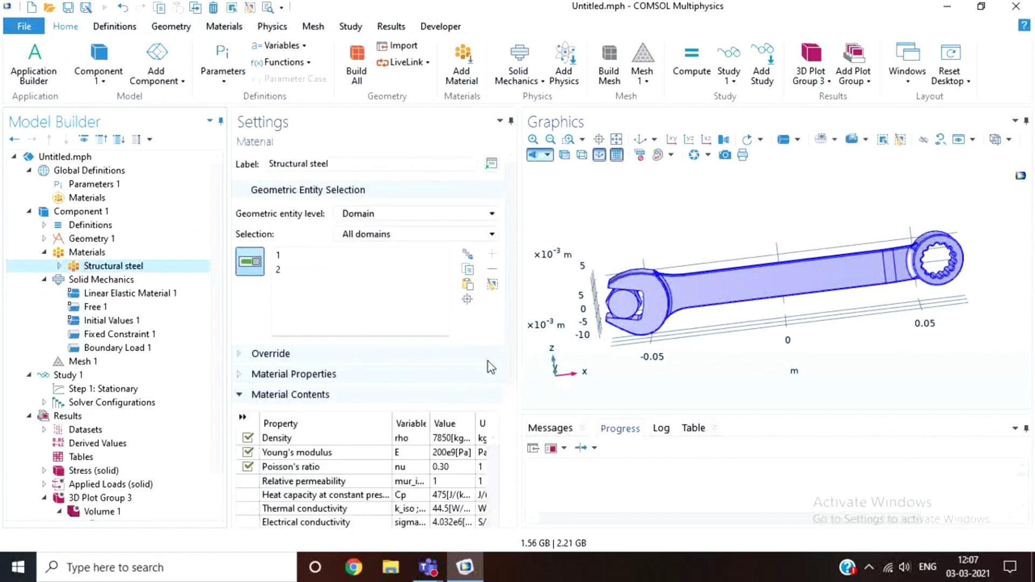
pyautogui.moveTo(507, 354); pyautogui.dragTo(512, 409)
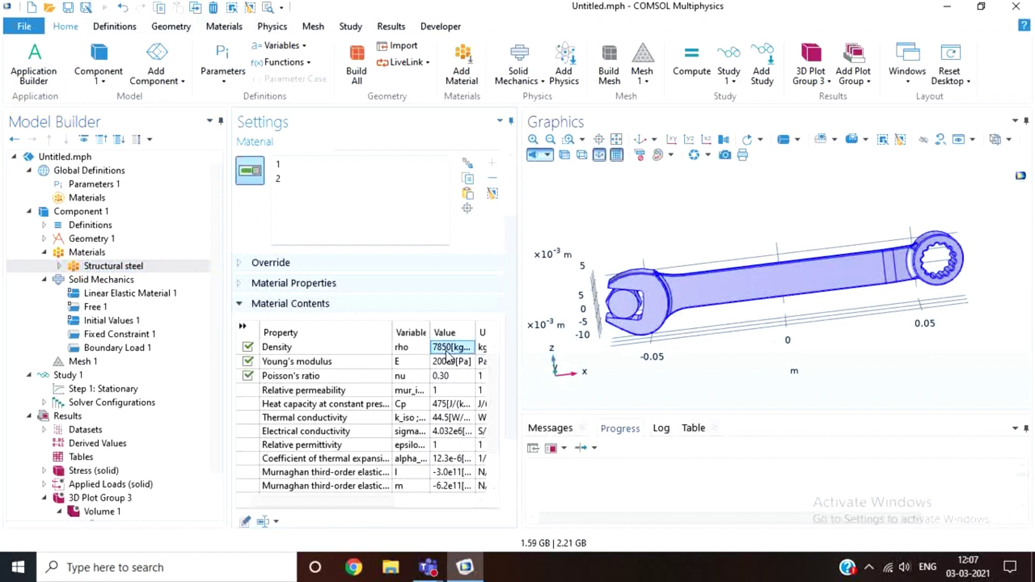
pyautogui.click(447, 347)
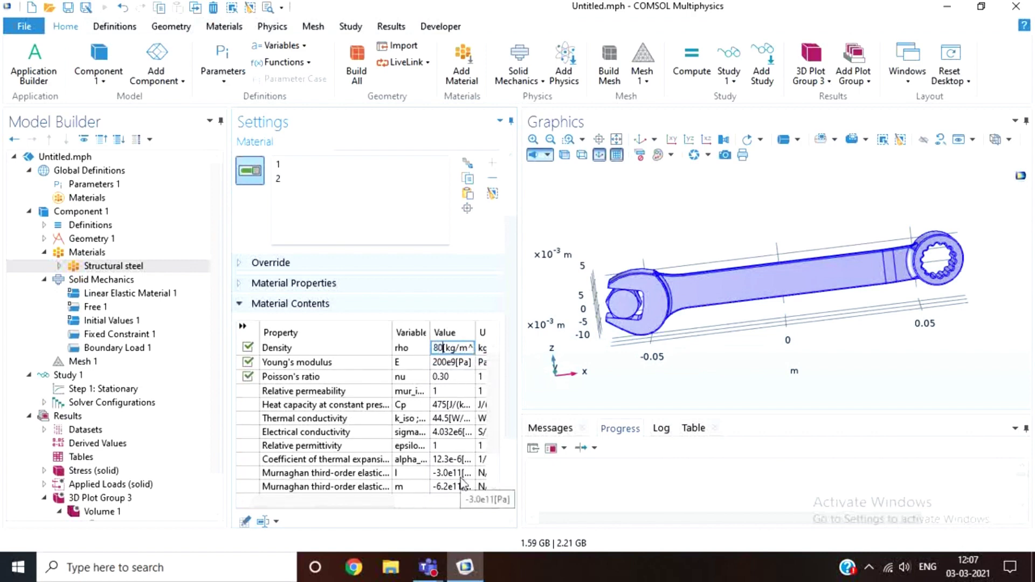
pyautogui.press('Return')
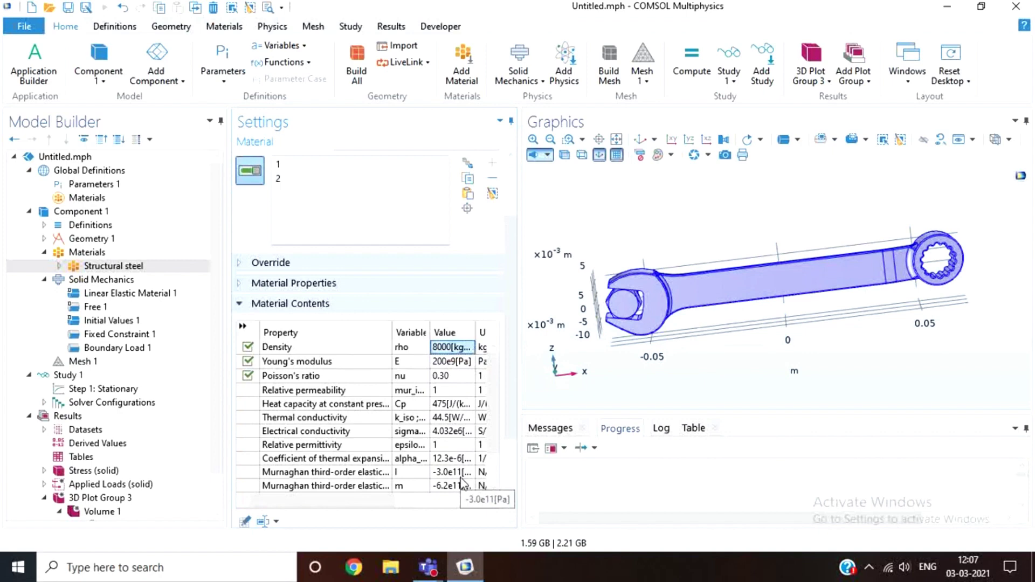
pyautogui.click(448, 376)
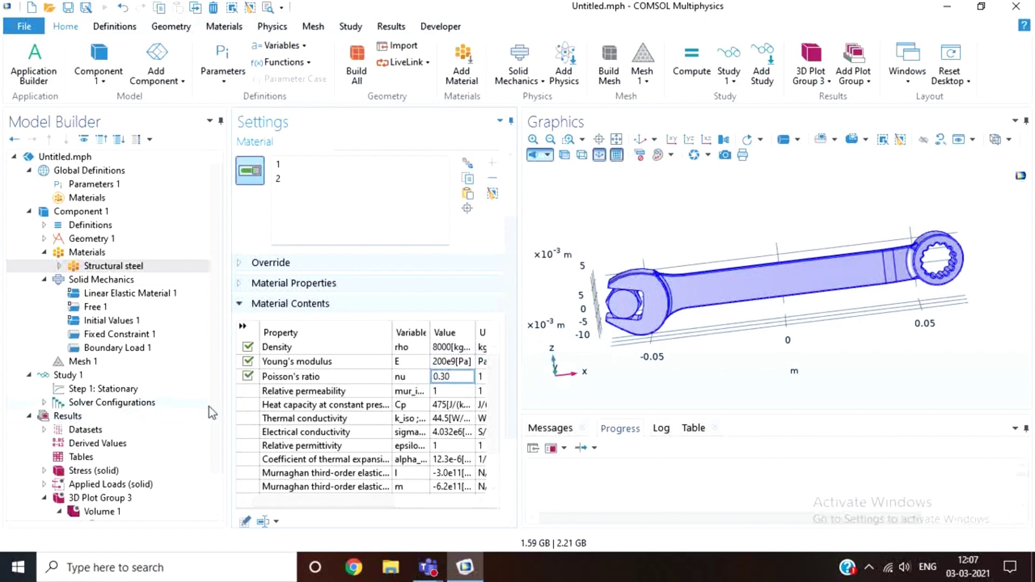
pyautogui.click(115, 394)
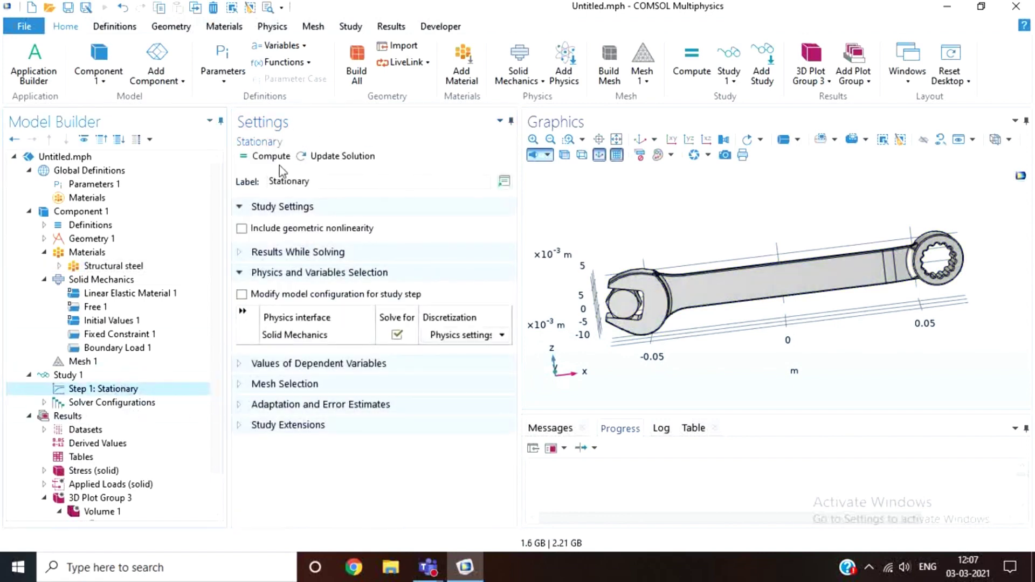
# Scroll through the Stationary study step settings for the Solid Mechanics interface.
pyautogui.scroll(-3, 215, 339)
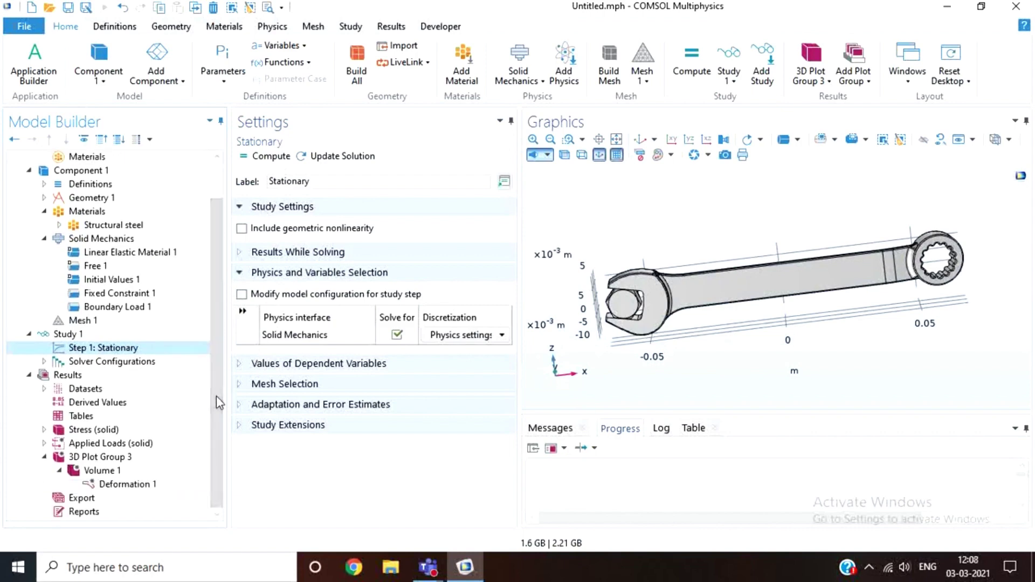